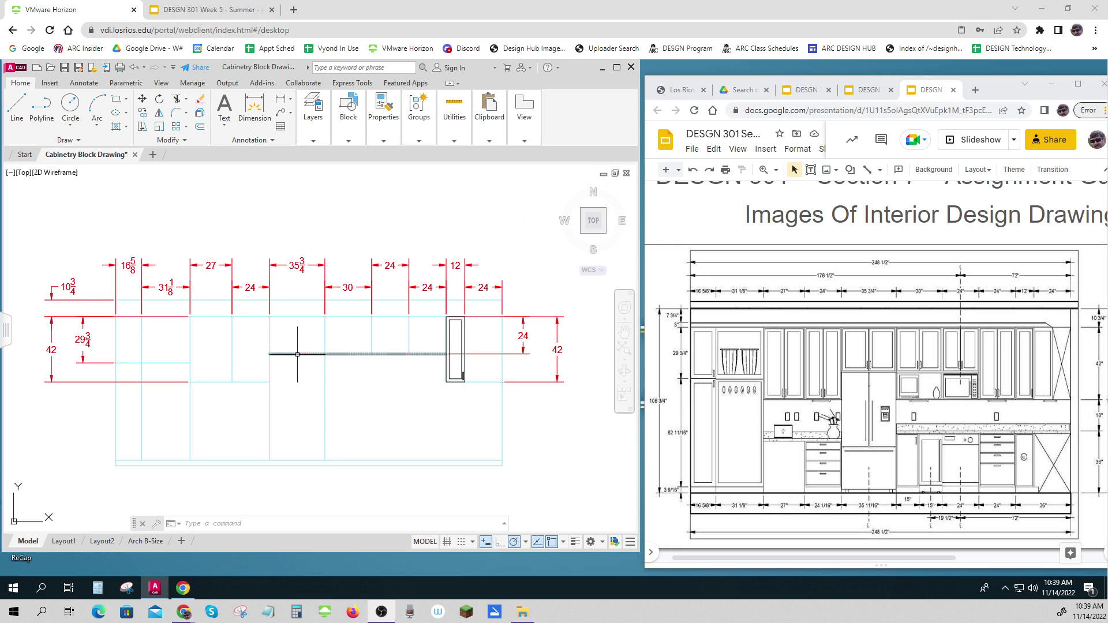
- Undo the last corner edit, then compare the elevation's dimensions against the reference drawing
key(ctrl+z)
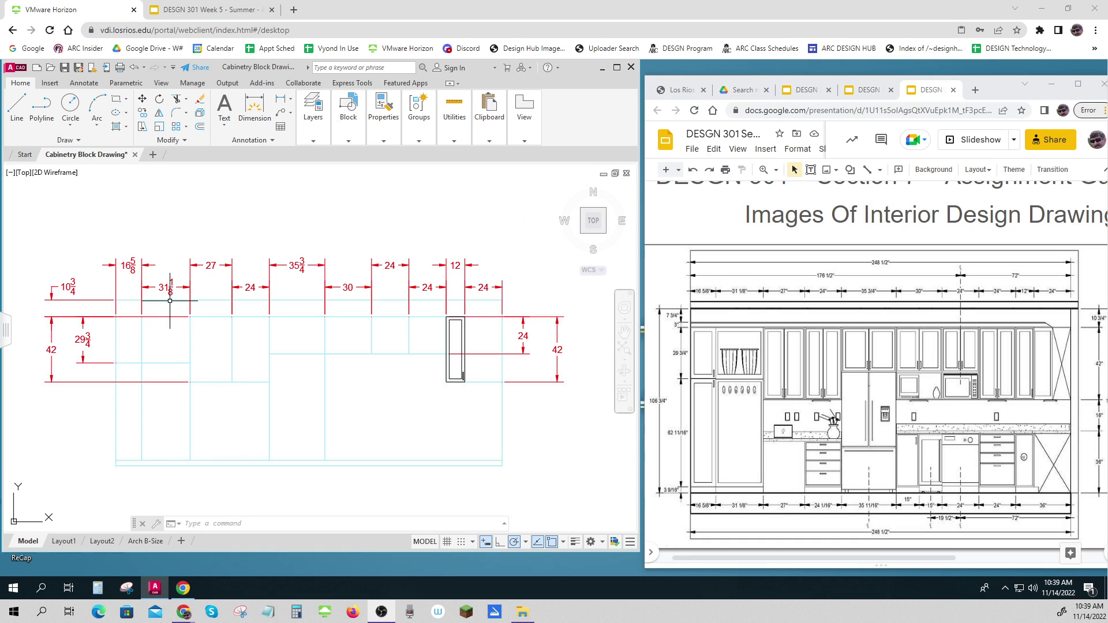
key(ctrl)
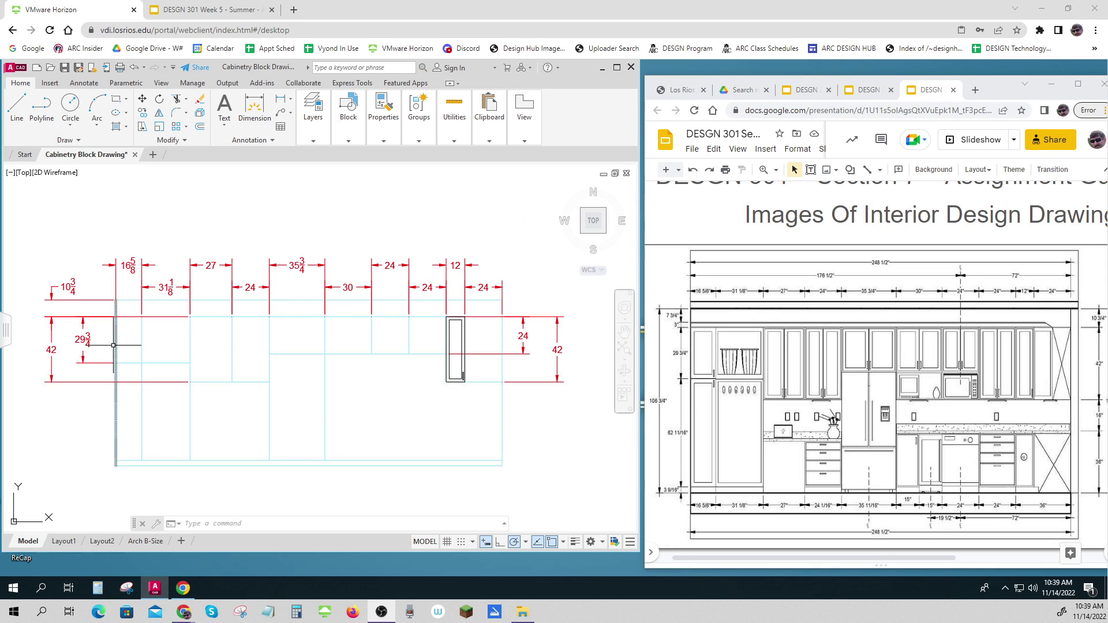
key(ctrl)
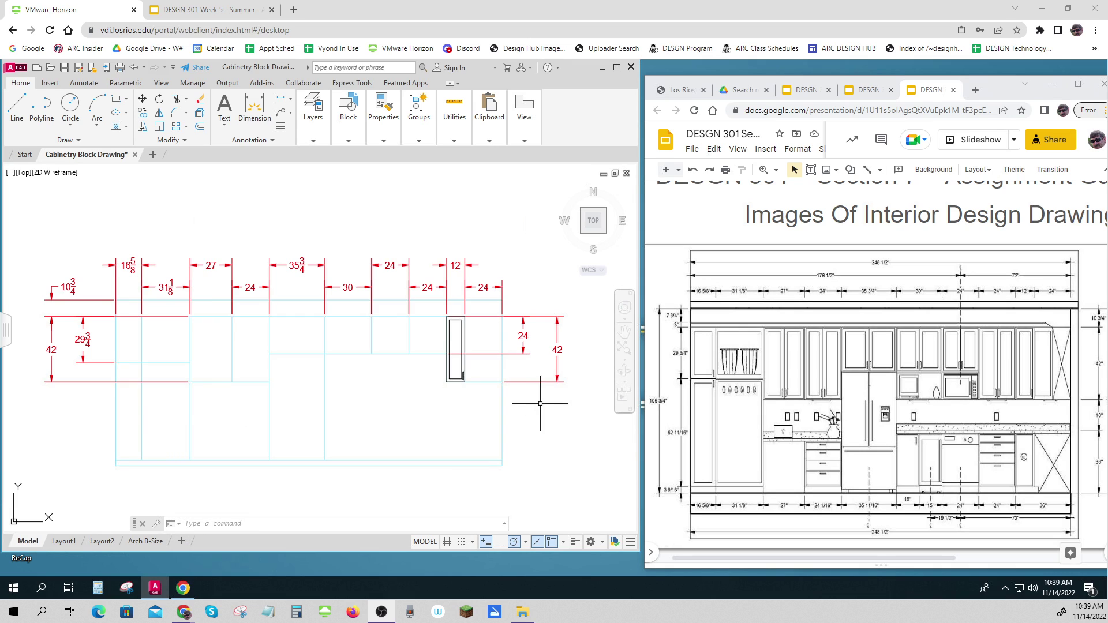
key(ctrl)
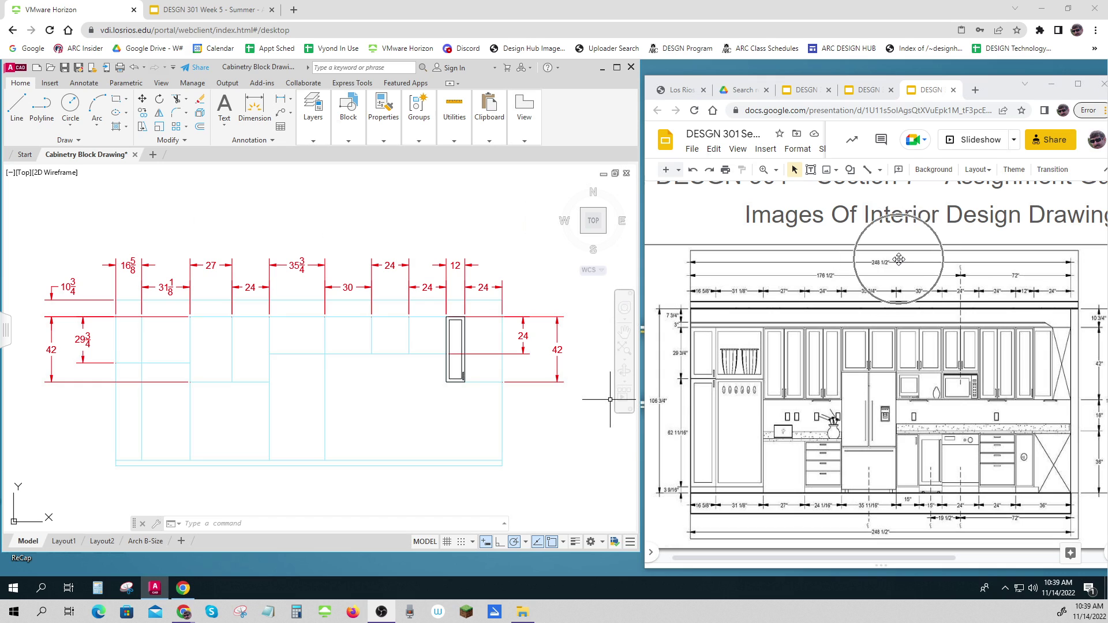
key(ctrl)
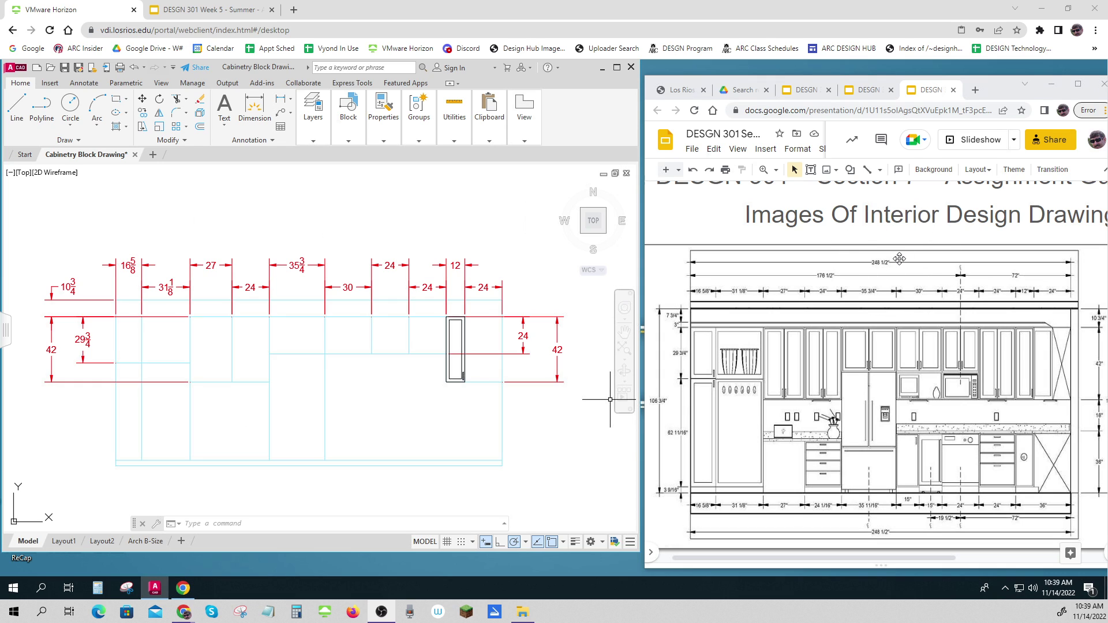
key(ctrl)
key(ctrl)
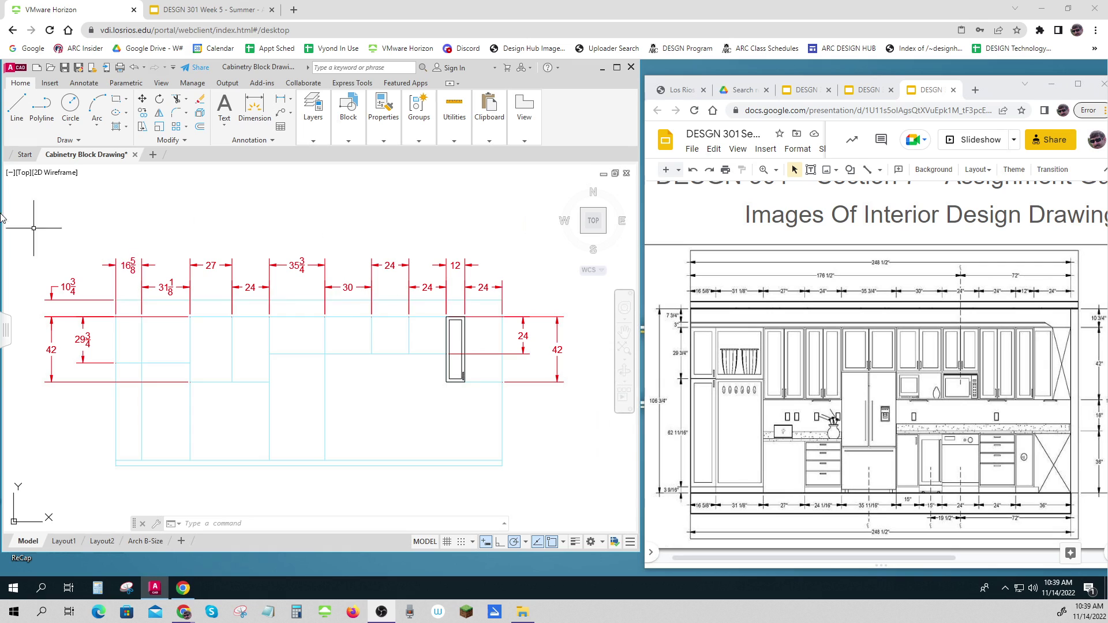
click(19, 105)
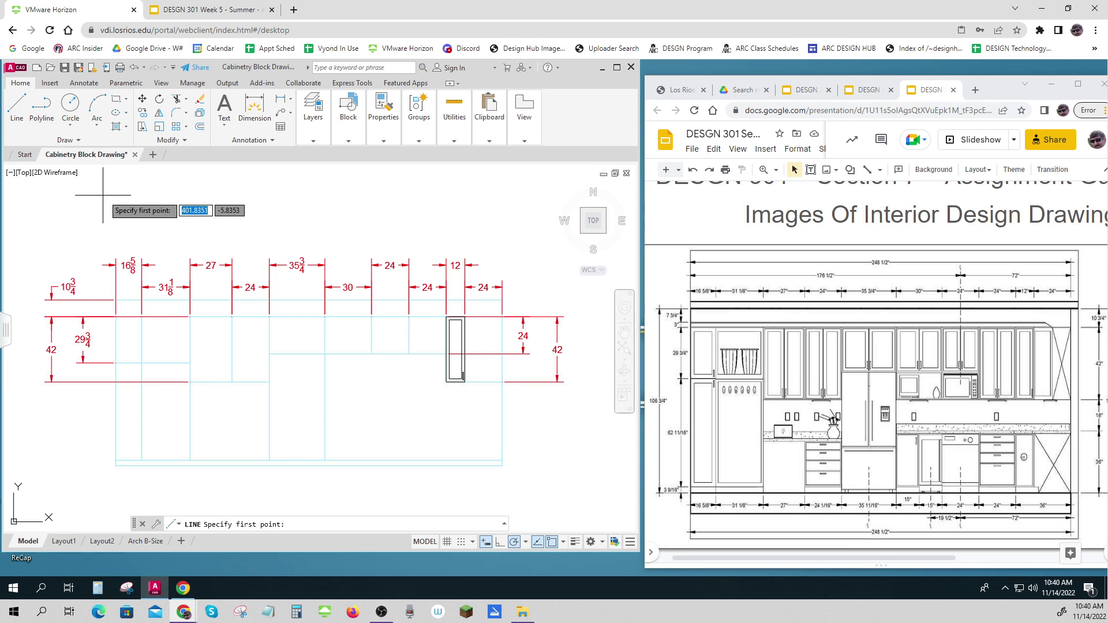
click(86, 220)
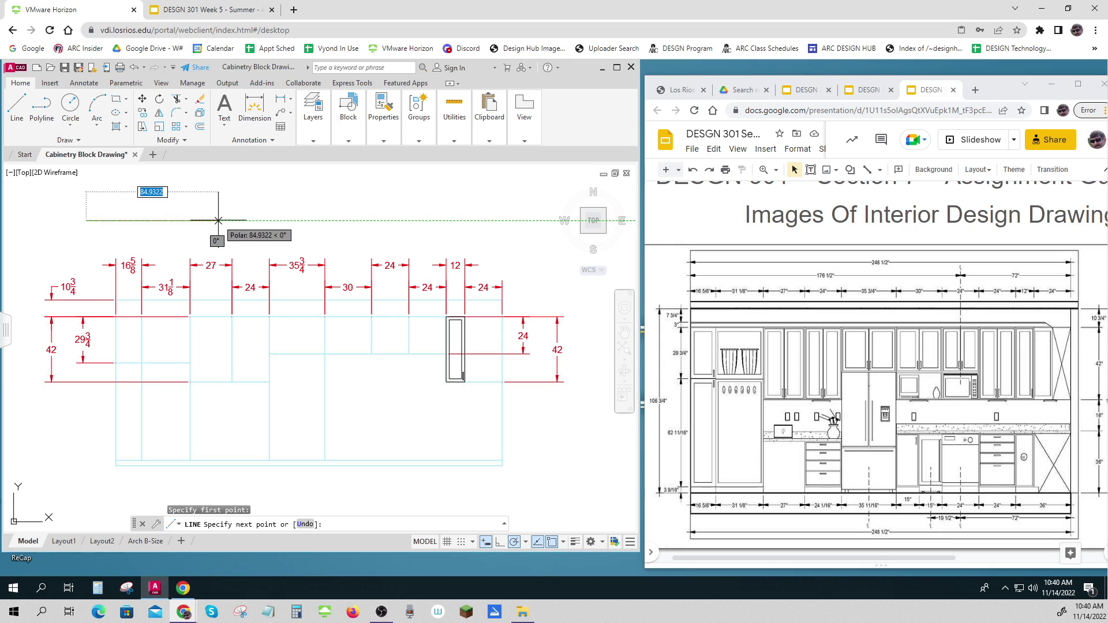
text(248-1/2)
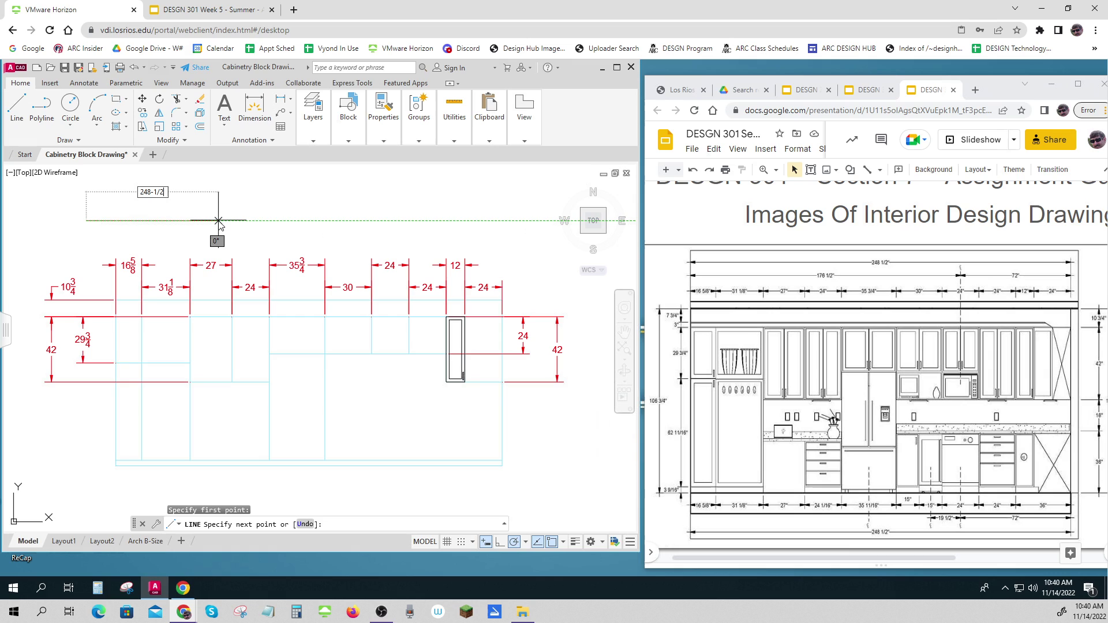
key(ctrl)
key(Return)
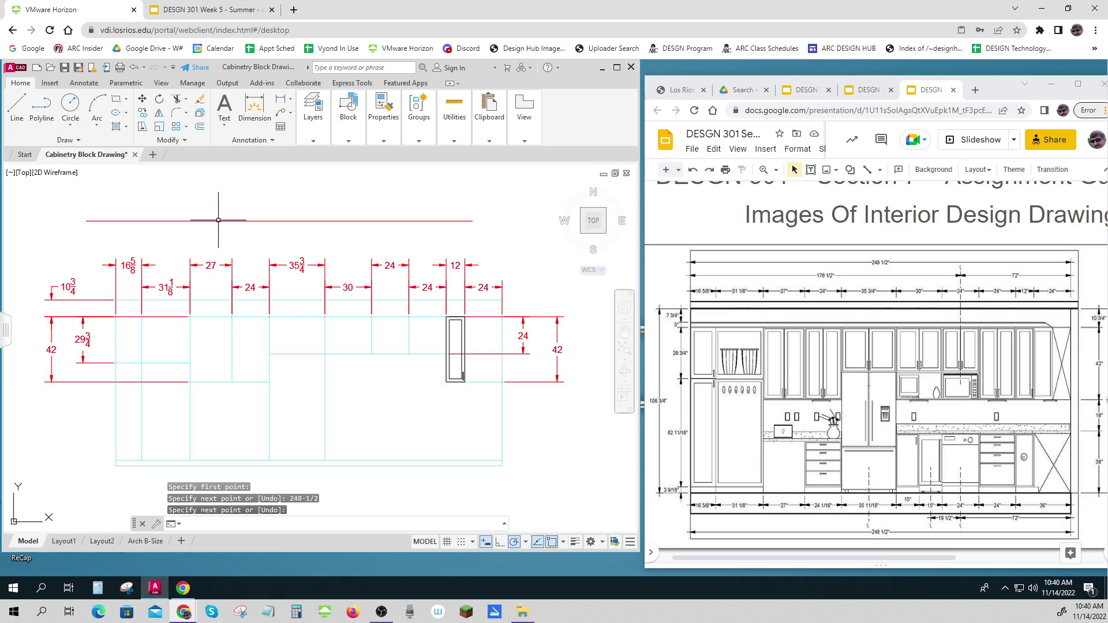
key(Return)
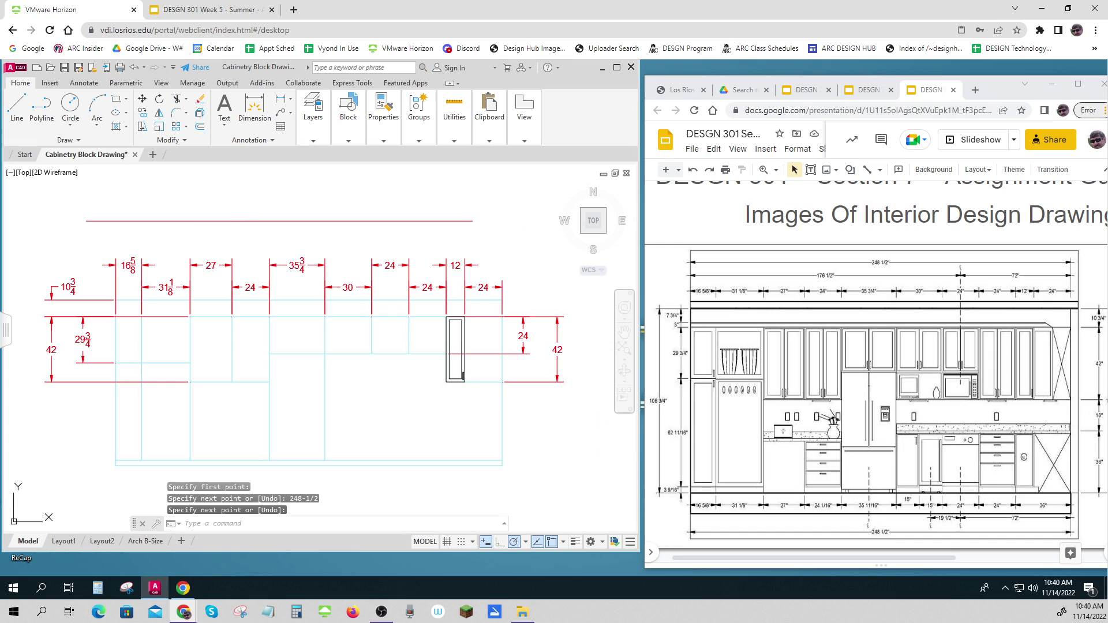
click(247, 228)
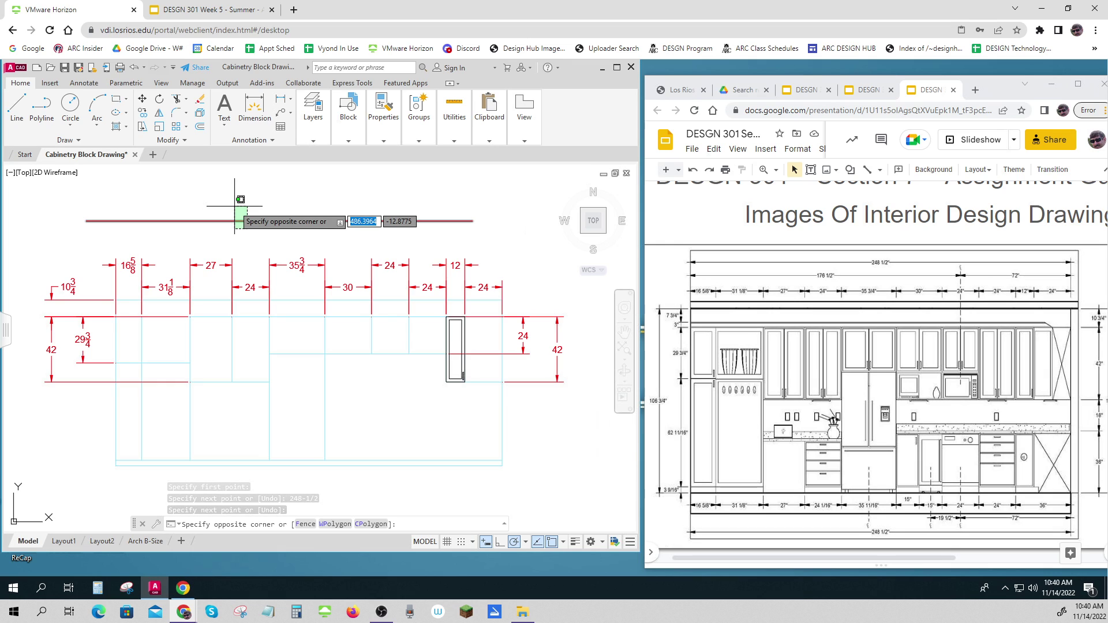
click(234, 206)
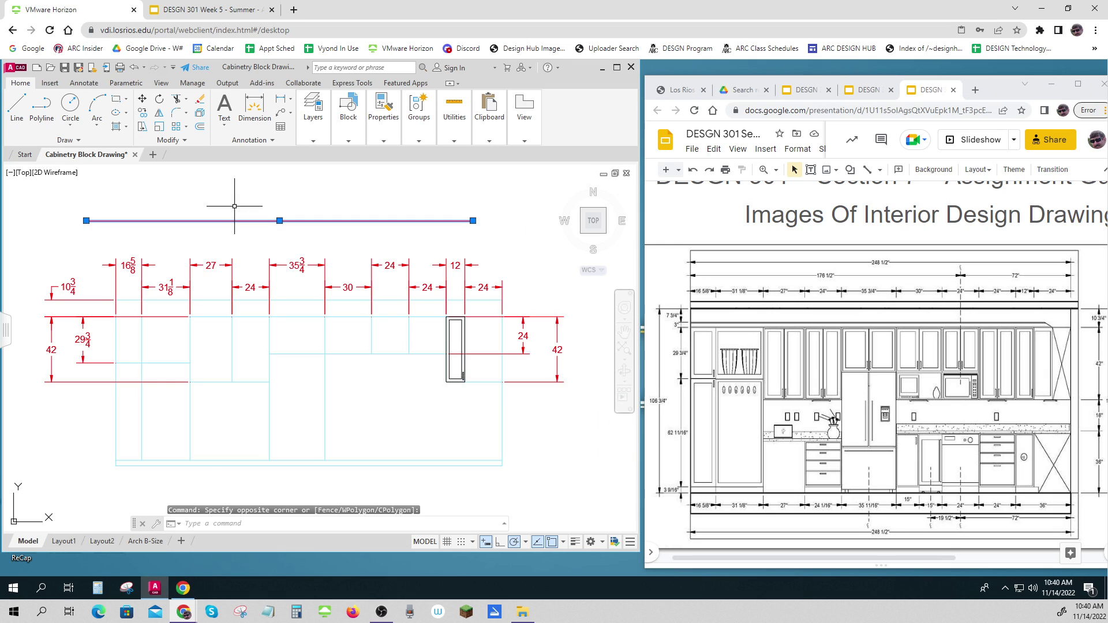
key(Delete)
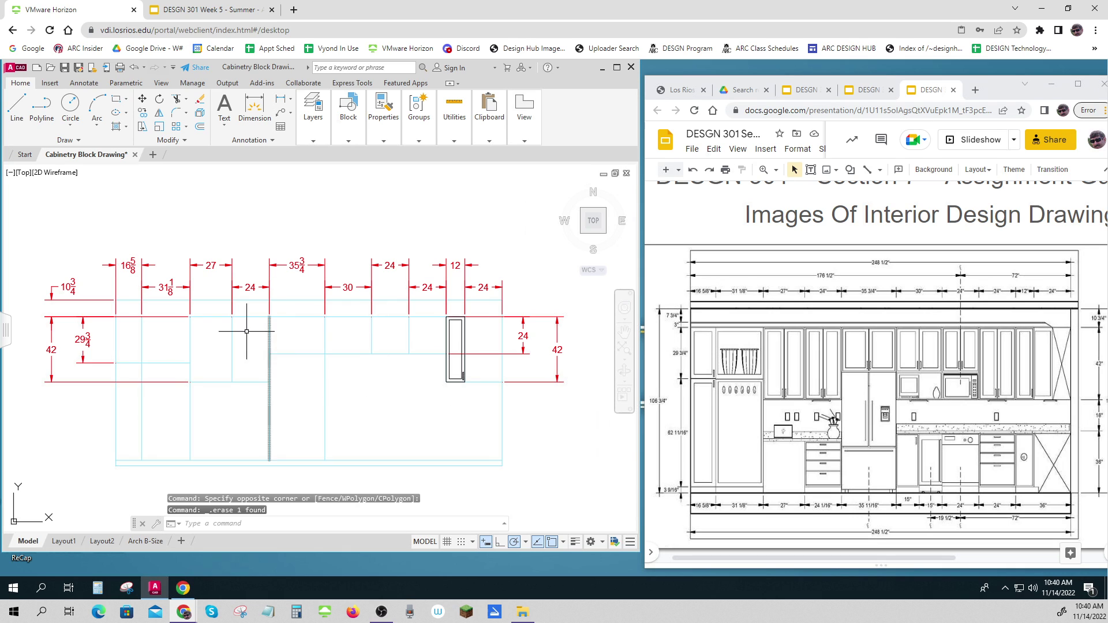
scroll(134, 363, up, 6)
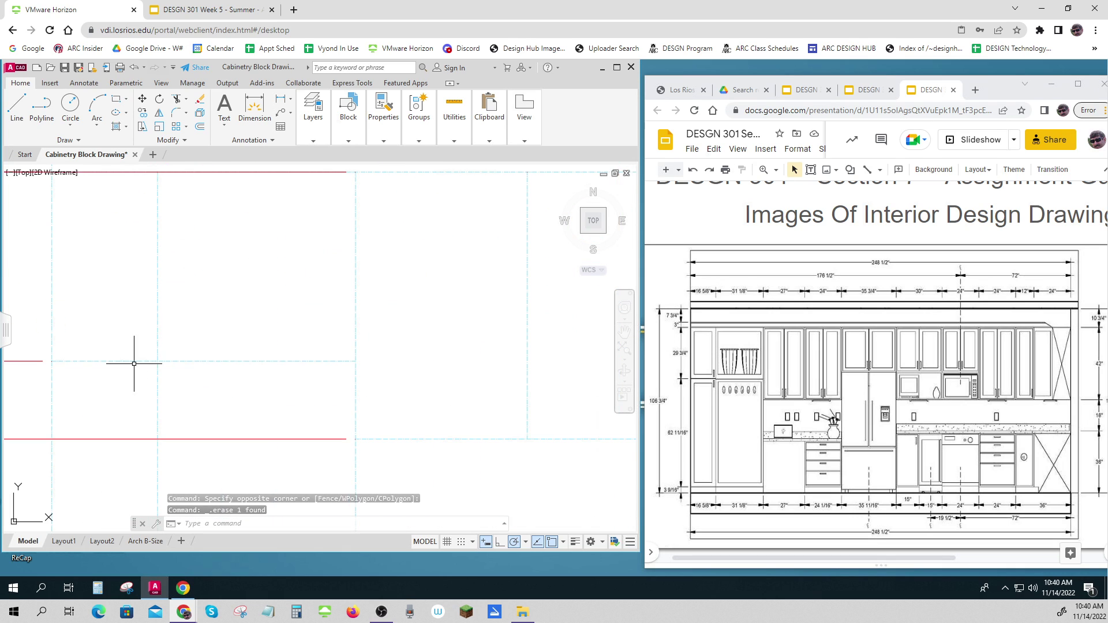
scroll(129, 329, down, 4)
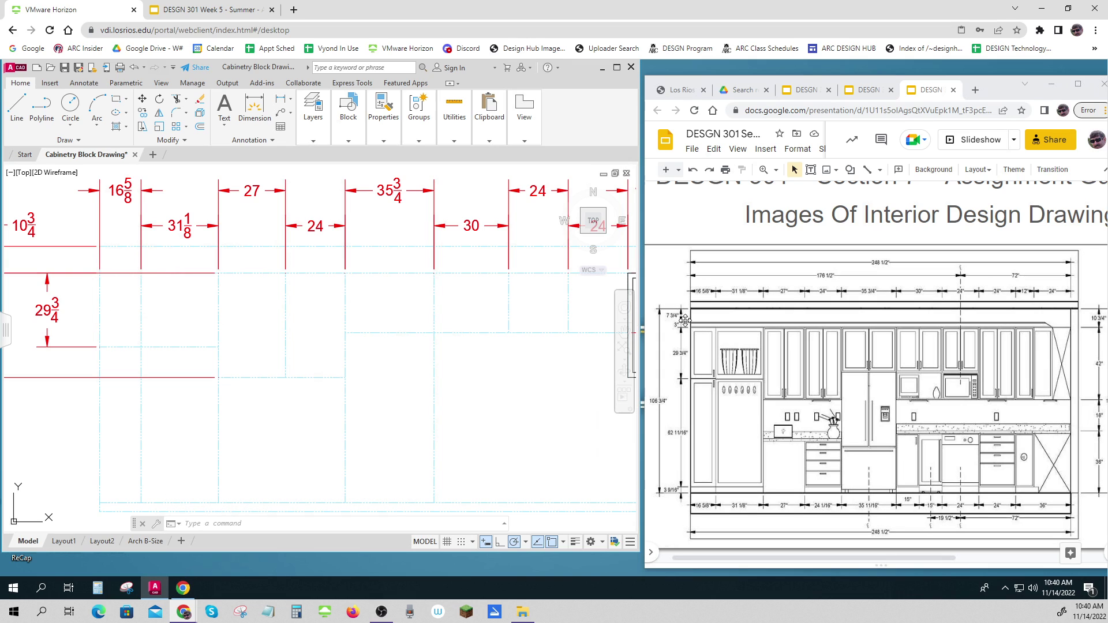
scroll(548, 351, down, 2)
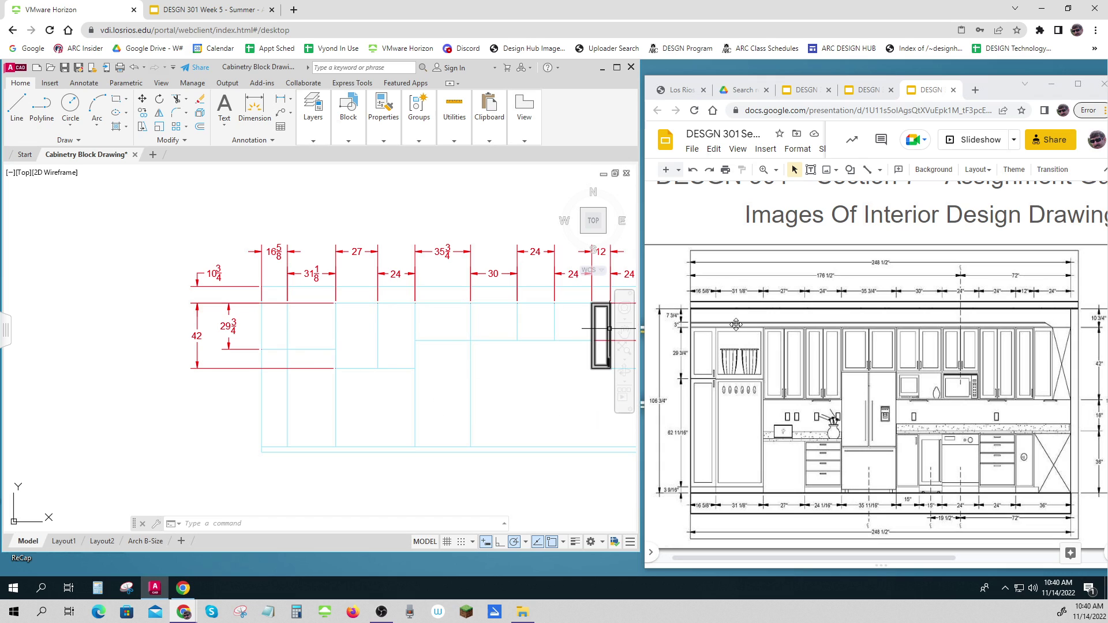
scroll(683, 321, up, 1)
scroll(681, 321, down, 1)
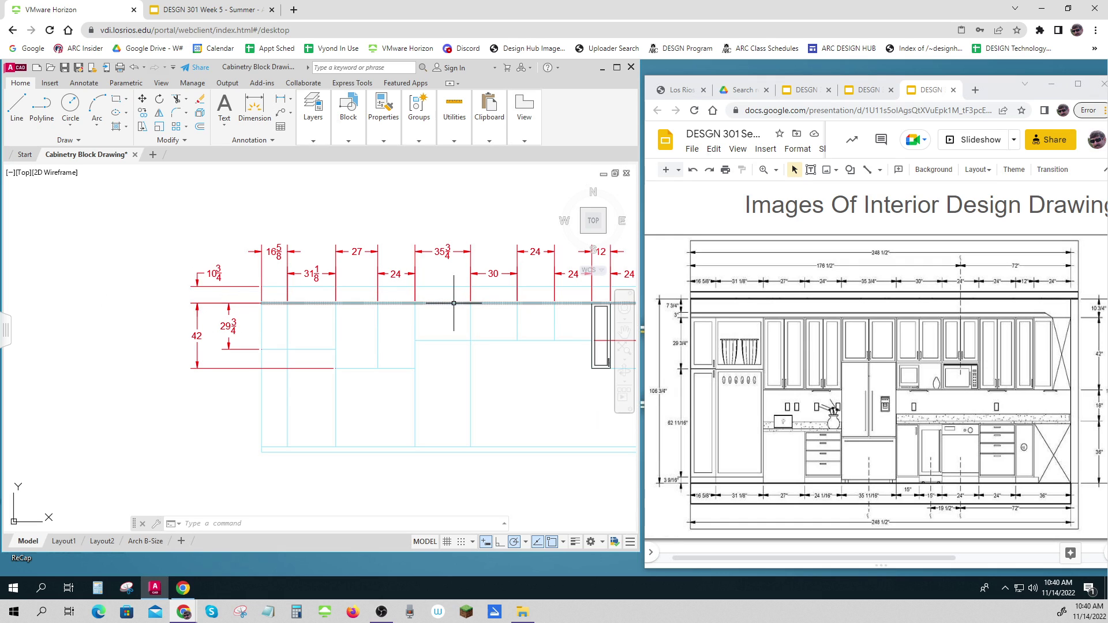
key(ctrl)
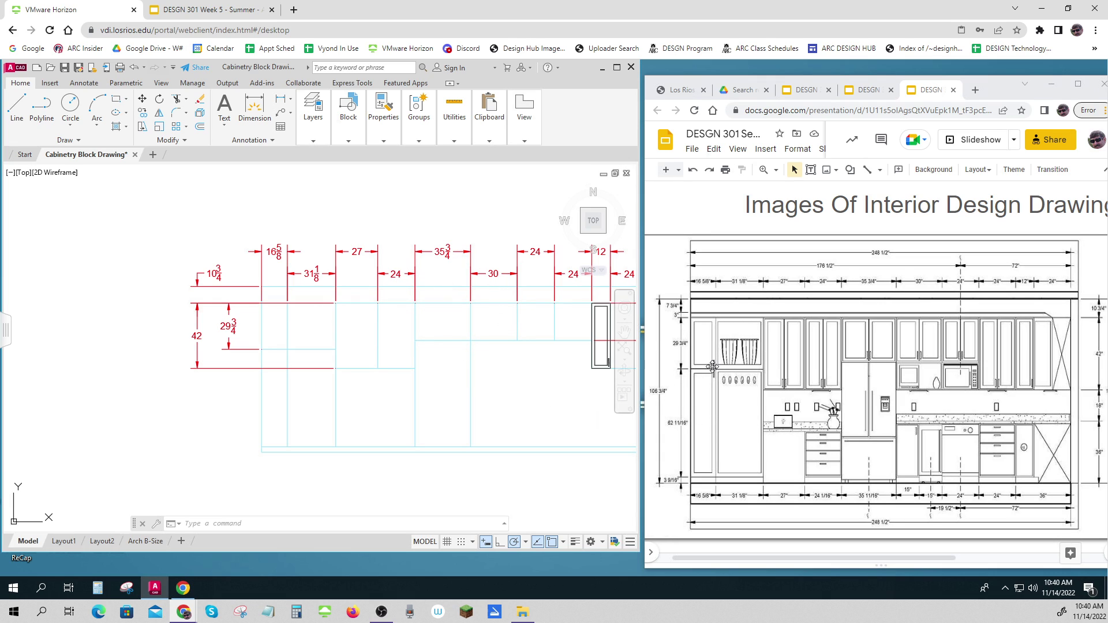
key(ctrl)
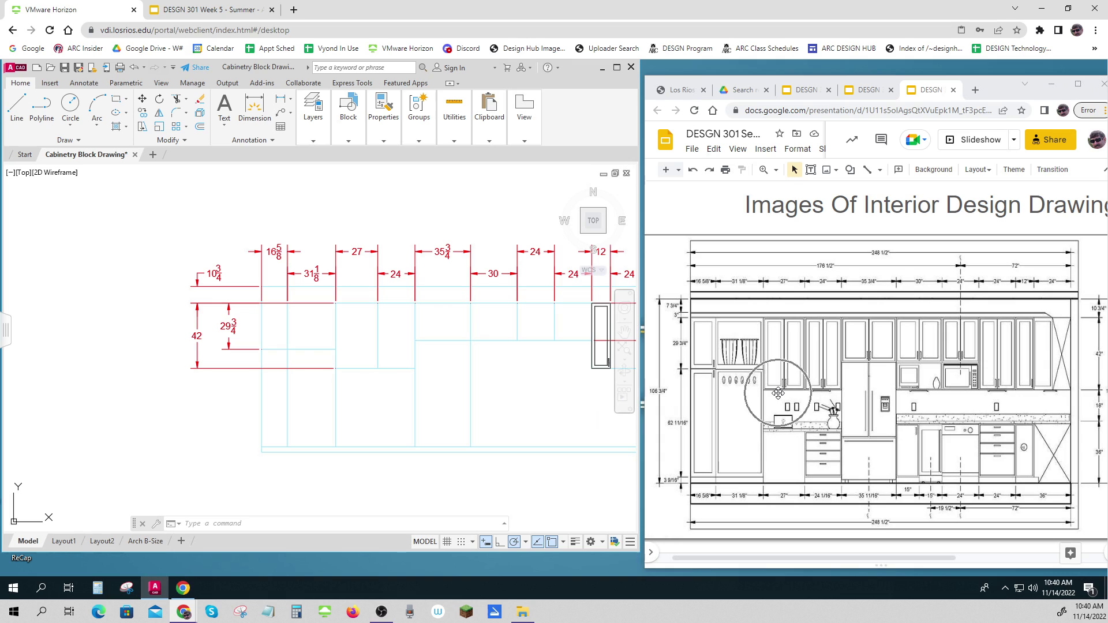
key(ctrl)
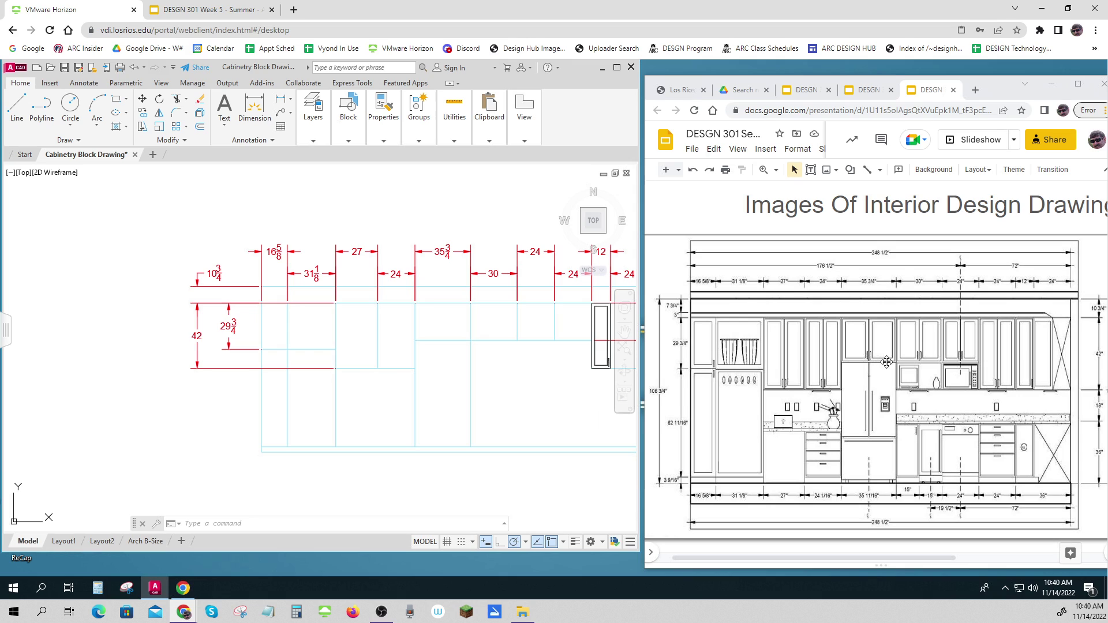
key(ctrl)
key(ctrl)
key(ctrl)
key(ctrl)
- Recenter the cabinet elevation, then acknowledge the session-expired error with OK
middle_drag(431, 489, 317, 485)
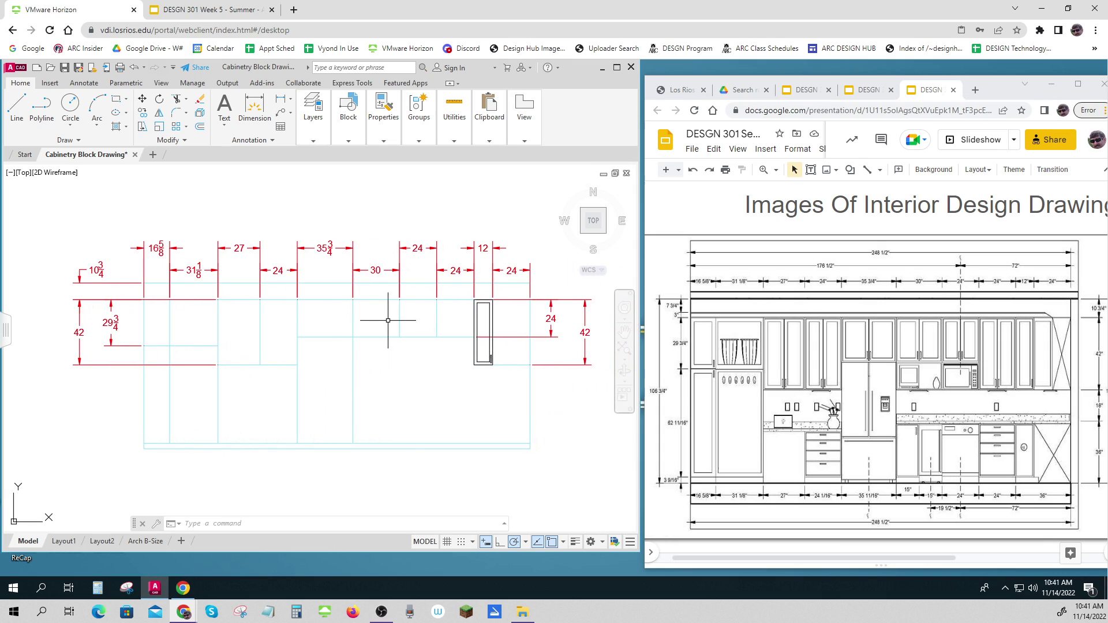
click(412, 322)
click(553, 321)
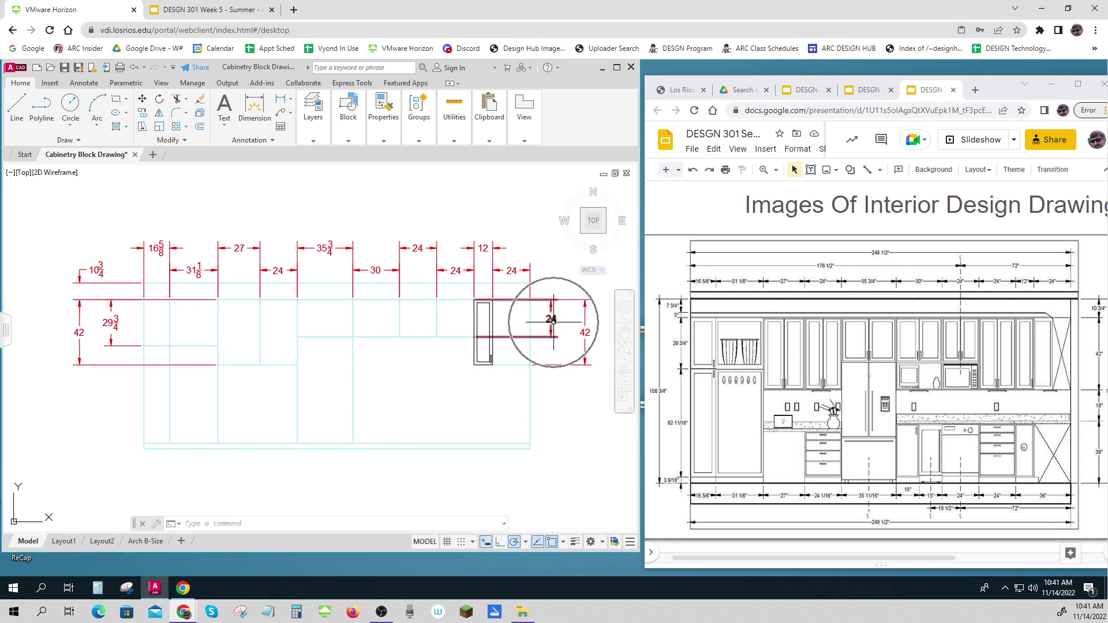
click(396, 337)
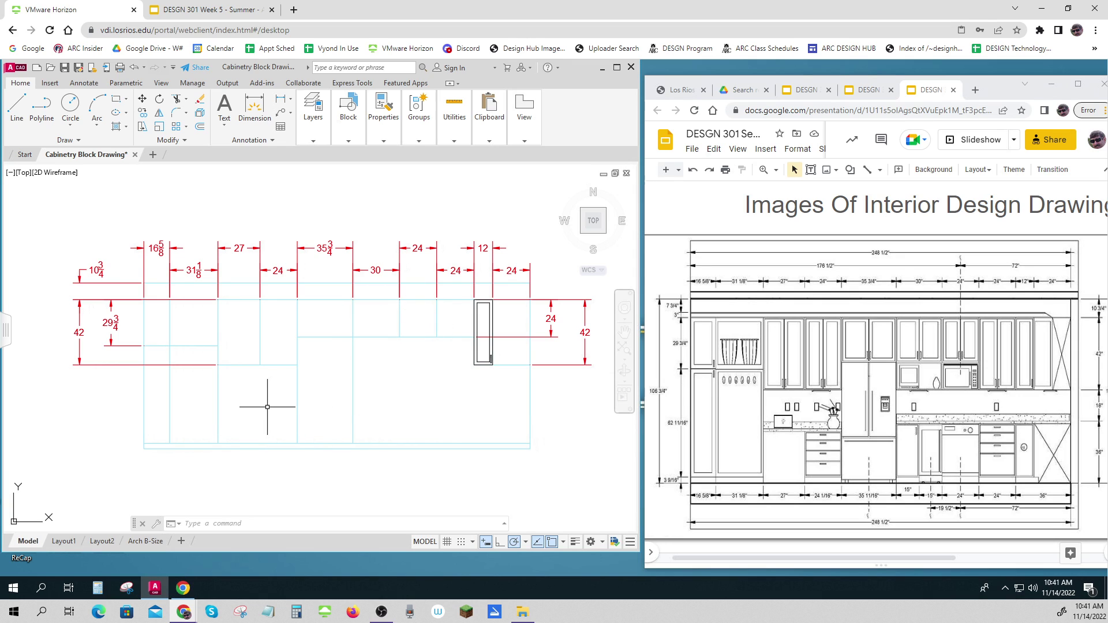
click(177, 323)
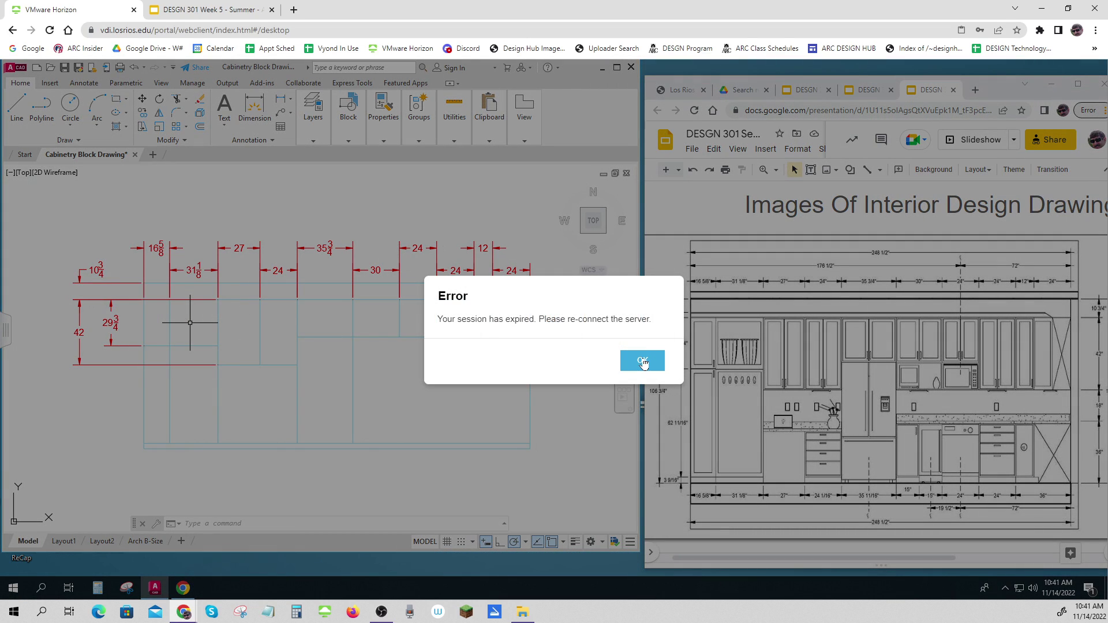
click(638, 362)
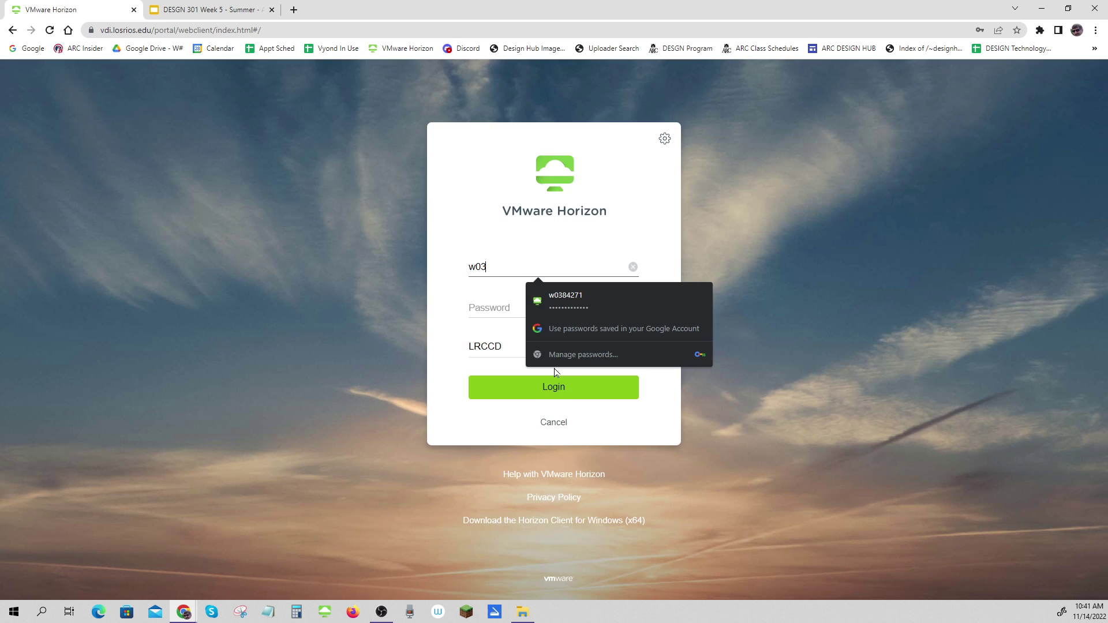
- Enter the username, apply the saved credentials, and log back into VMware Horizon
text(84271)
click(570, 307)
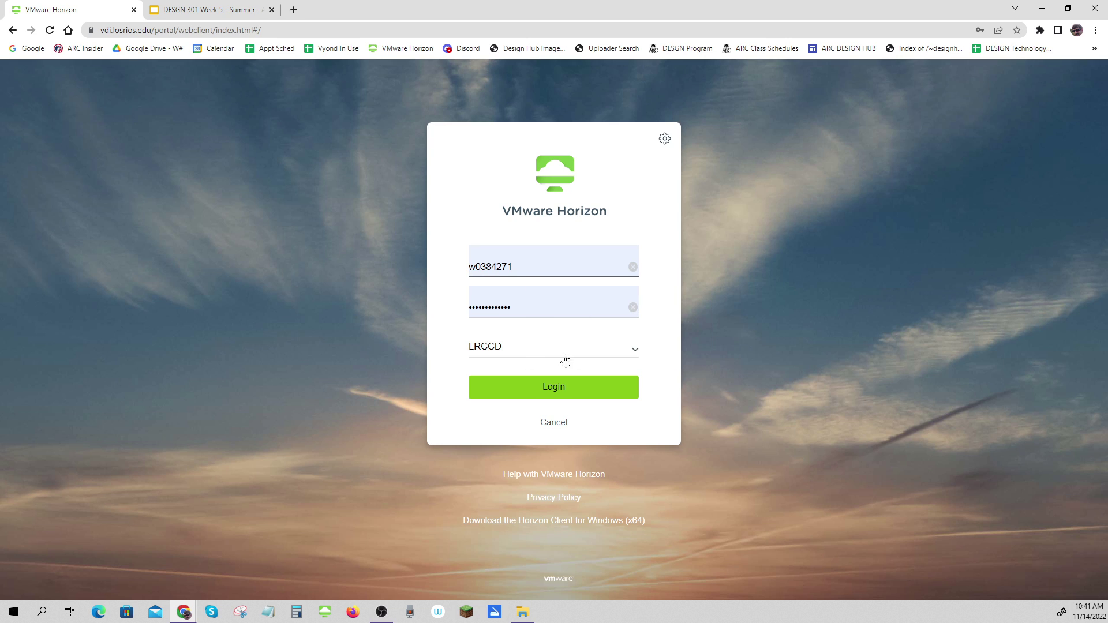
click(563, 388)
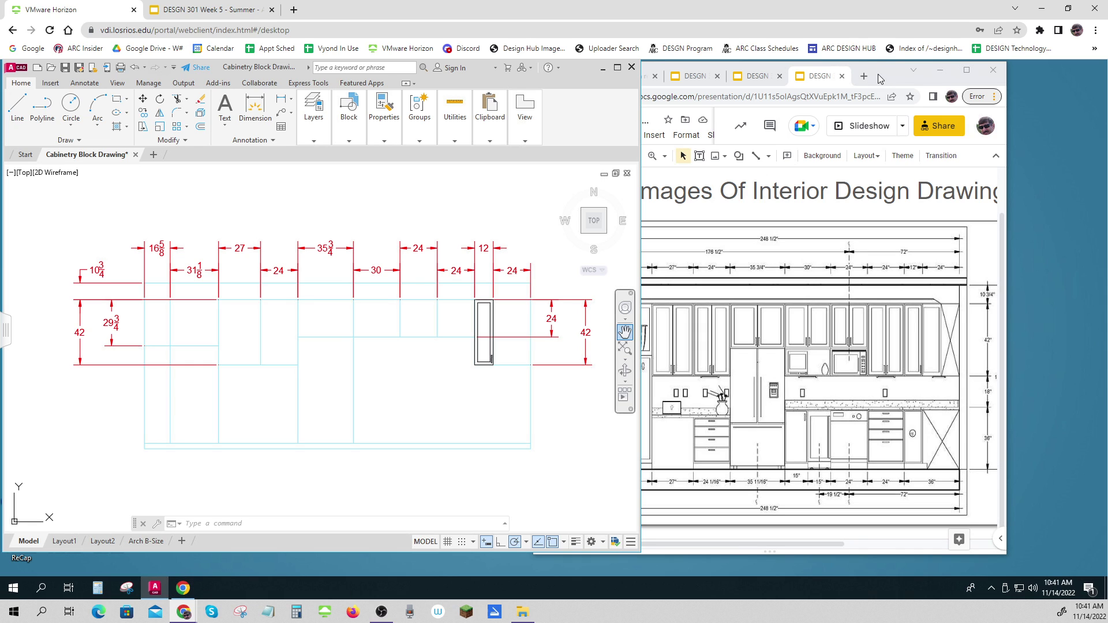
drag(885, 73, 991, 79)
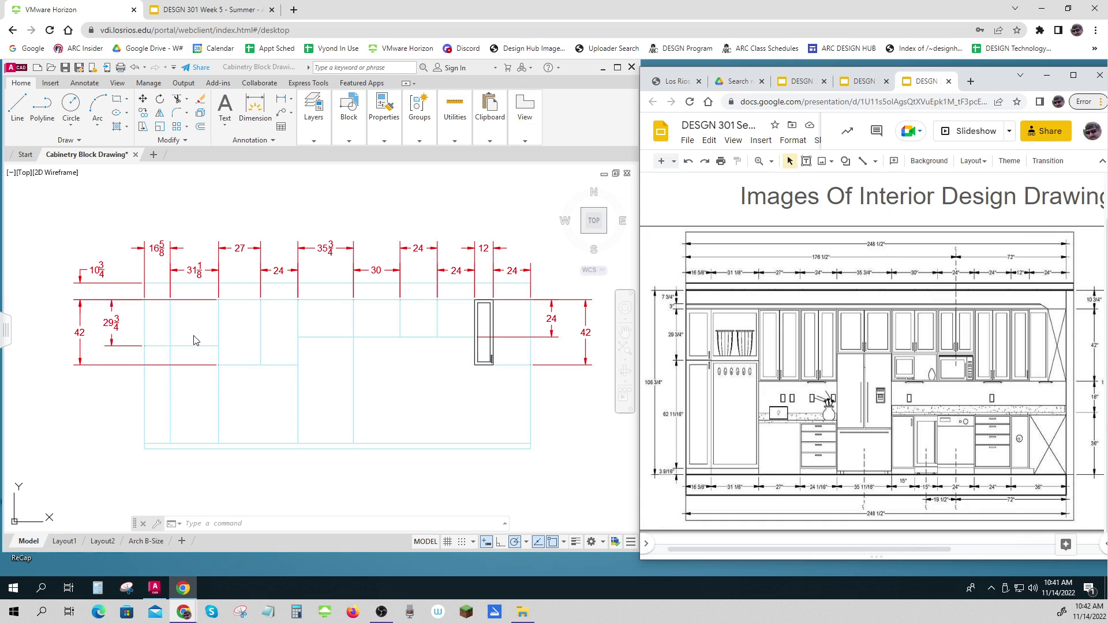
key(ctrl)
key(ctrl)
click(195, 276)
click(238, 251)
click(483, 270)
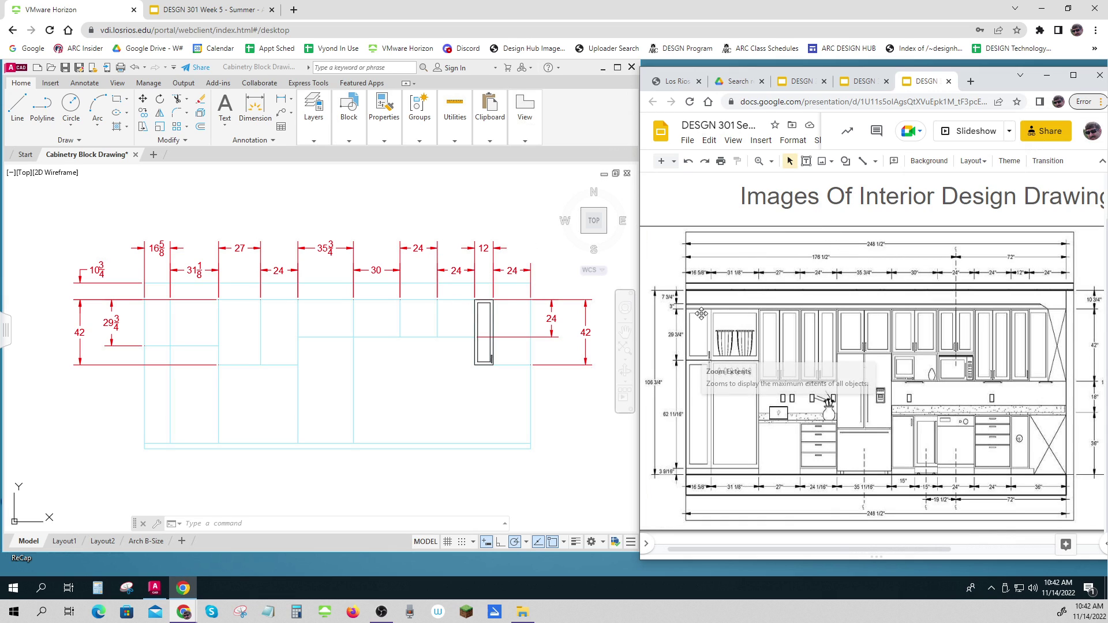
click(119, 329)
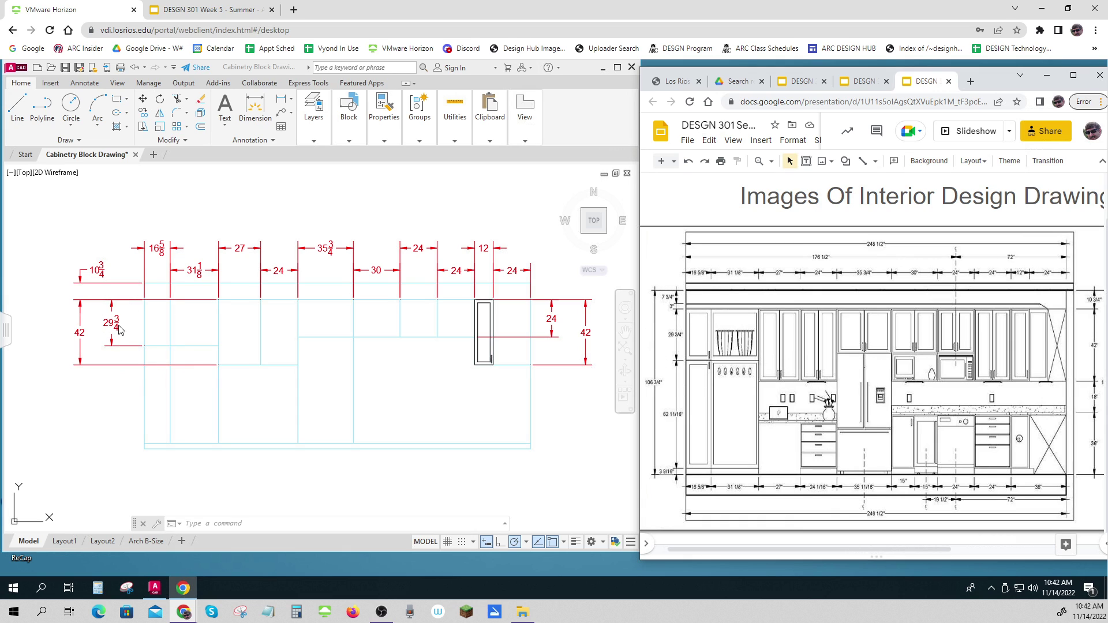
click(118, 329)
click(1044, 376)
click(237, 363)
click(277, 353)
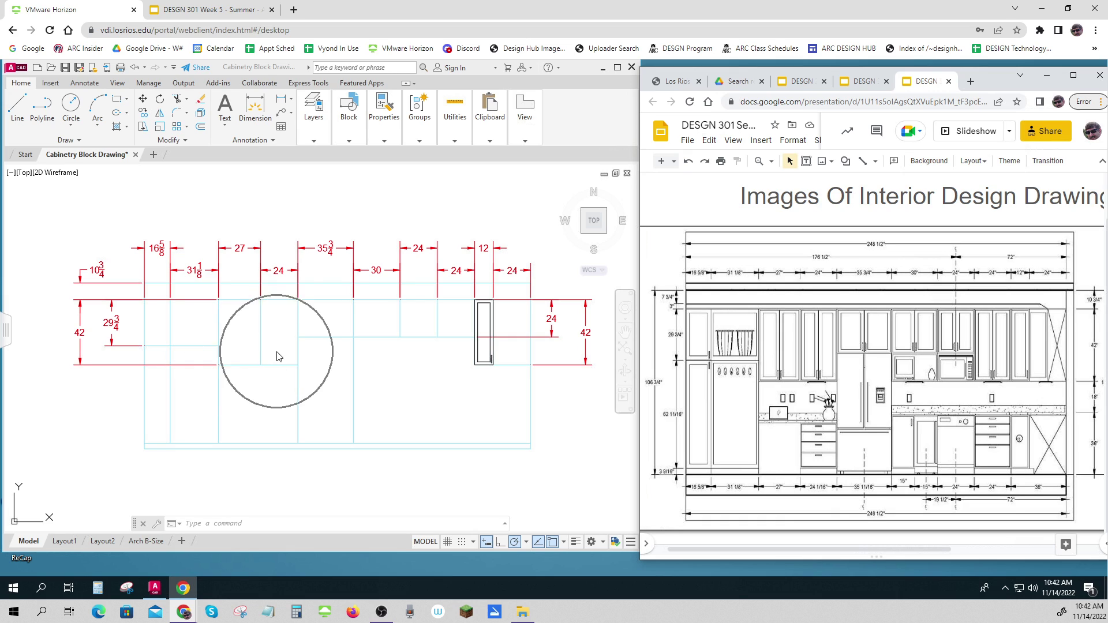
click(321, 323)
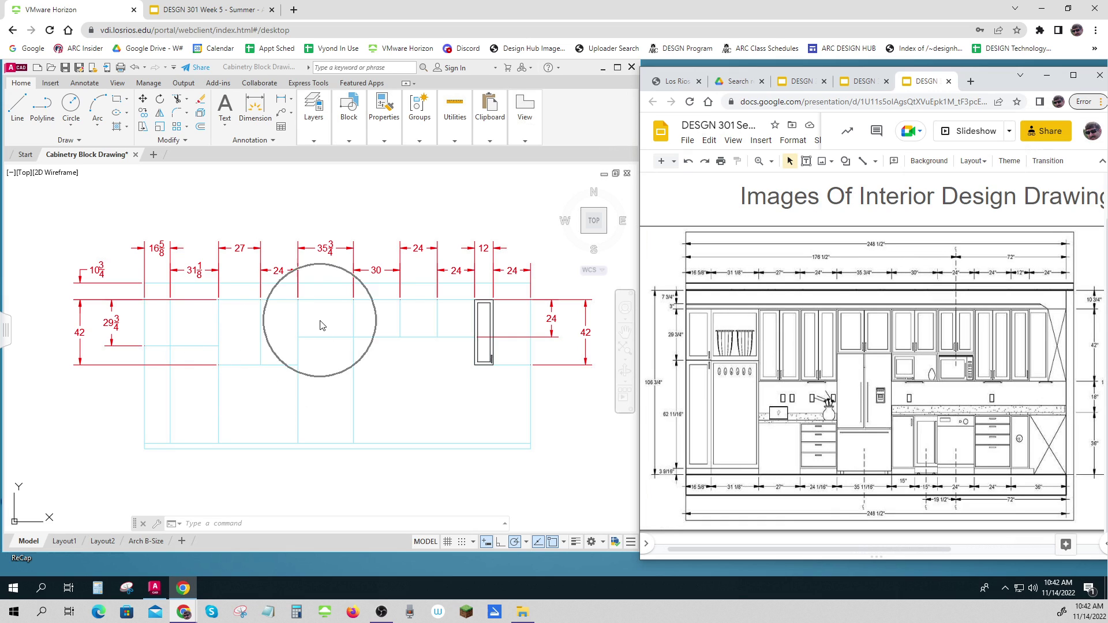
click(416, 332)
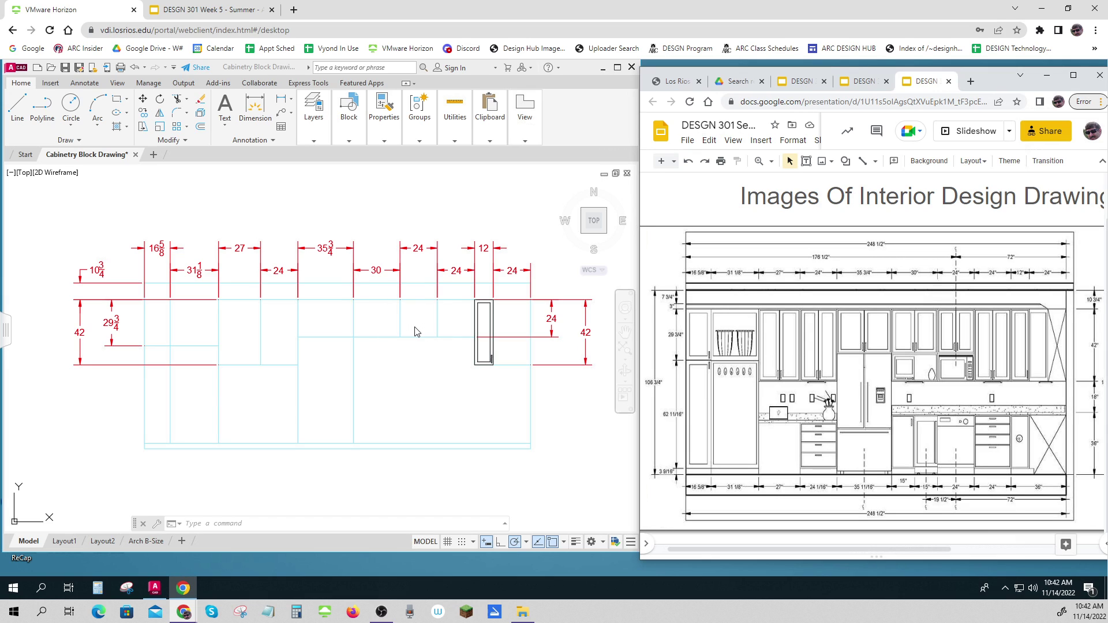
click(334, 335)
click(407, 324)
click(444, 324)
click(450, 341)
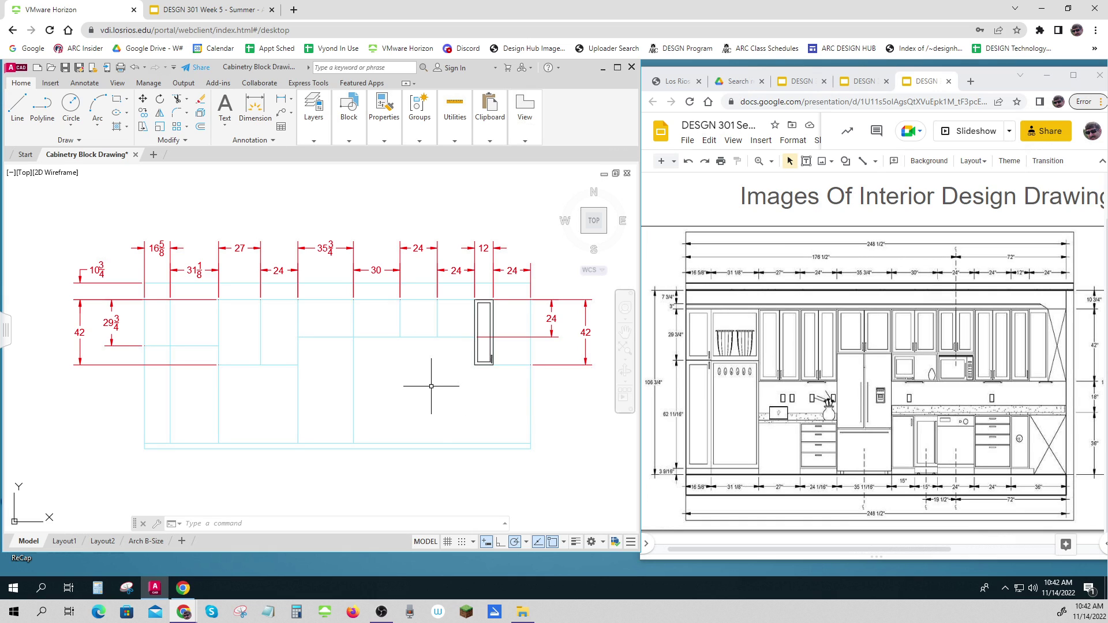
- Draw an L-shaped line from the tall cabinet's corner 24 units left, then up to the top line
click(313, 112)
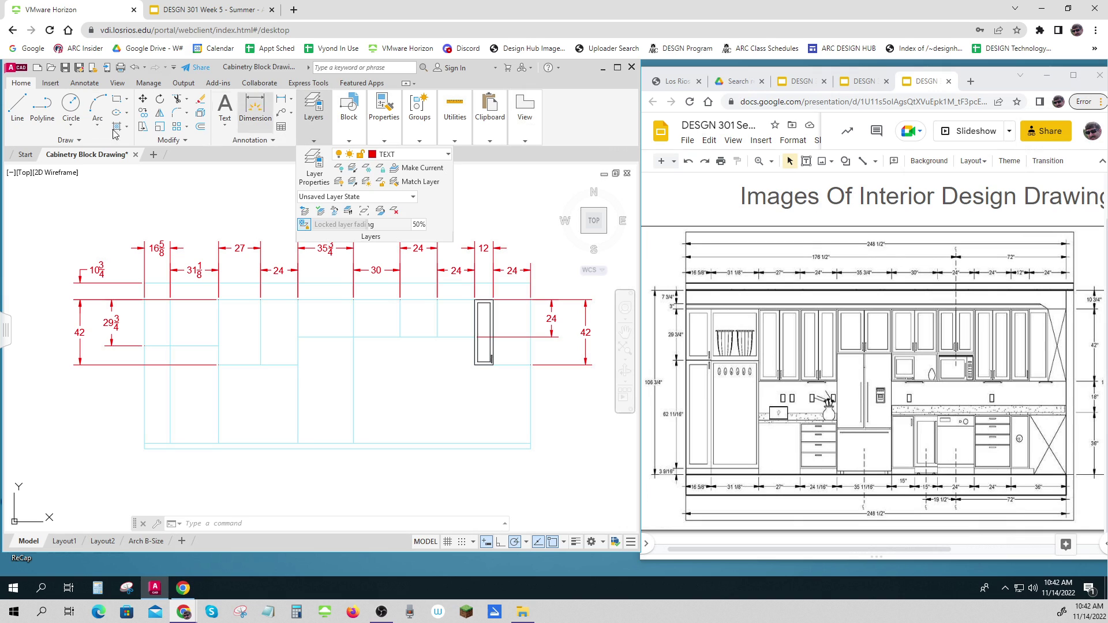
click(17, 104)
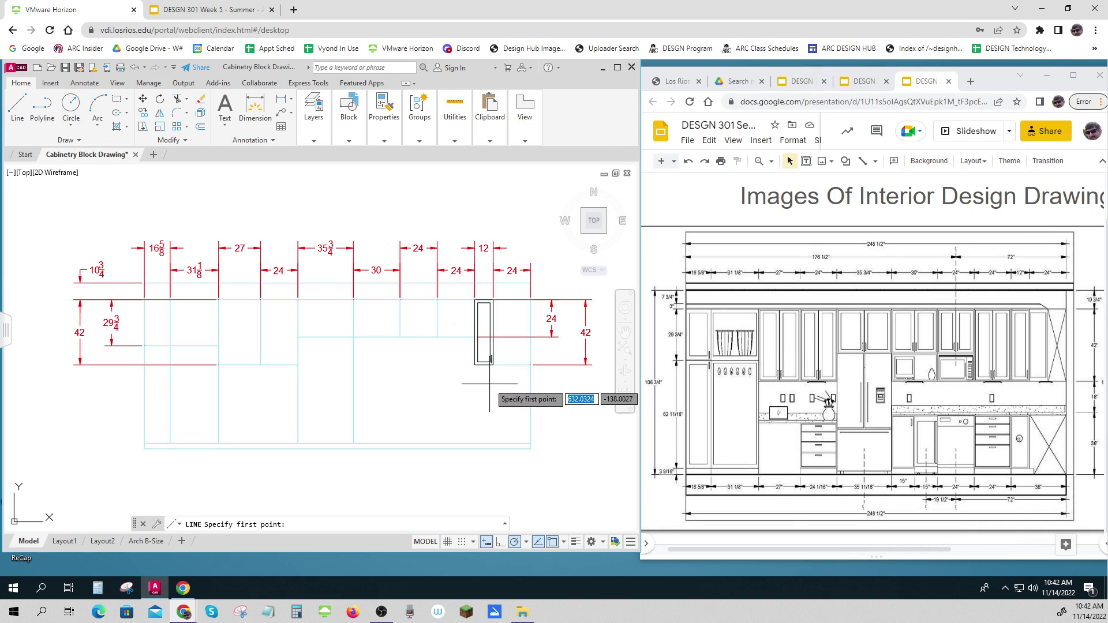
click(474, 364)
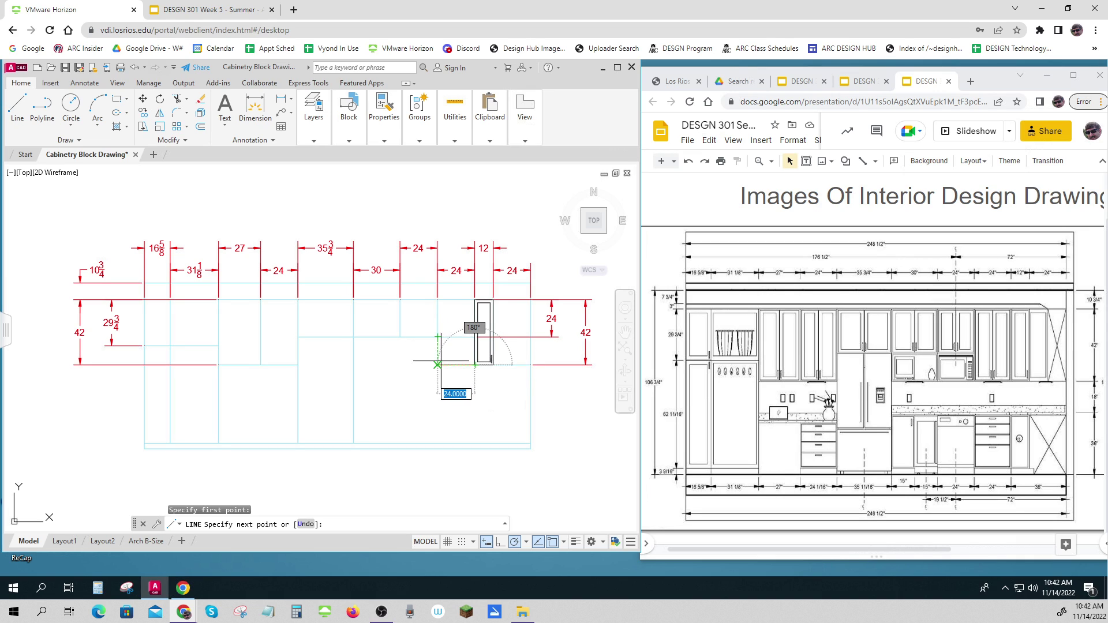
click(437, 365)
click(437, 337)
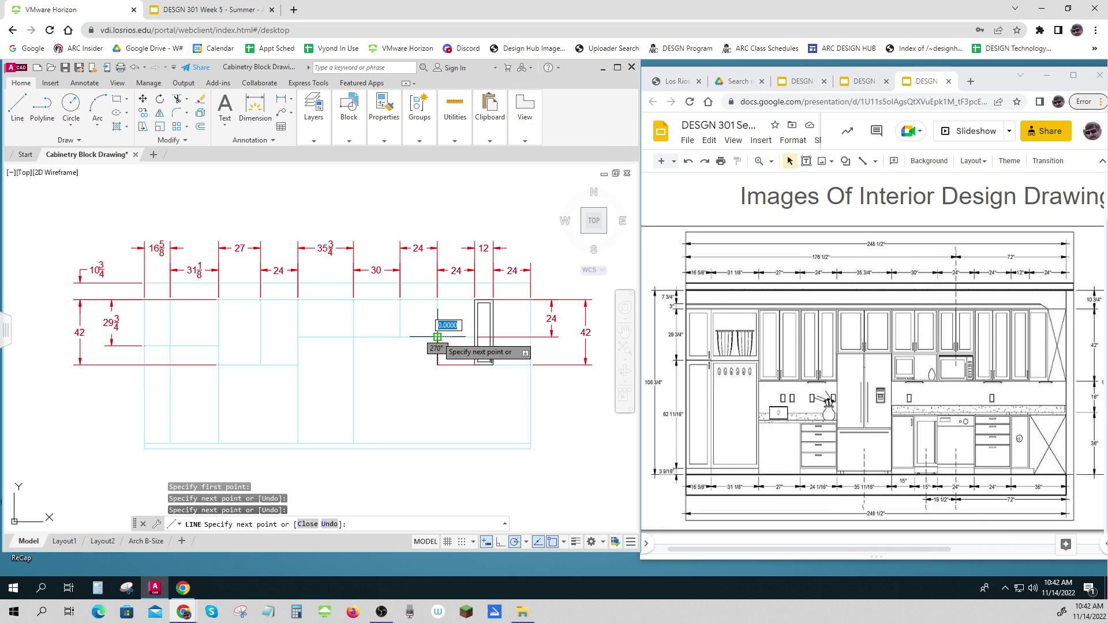
key(Escape)
key(Escape)
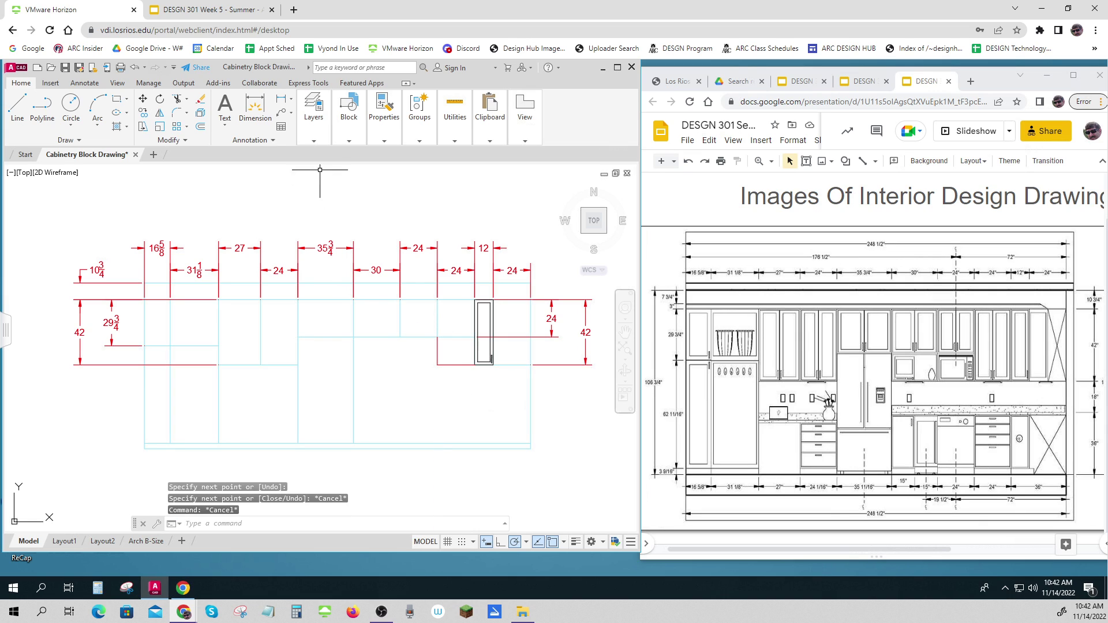
- Move the two new lines onto the Center layer
click(426, 395)
click(541, 341)
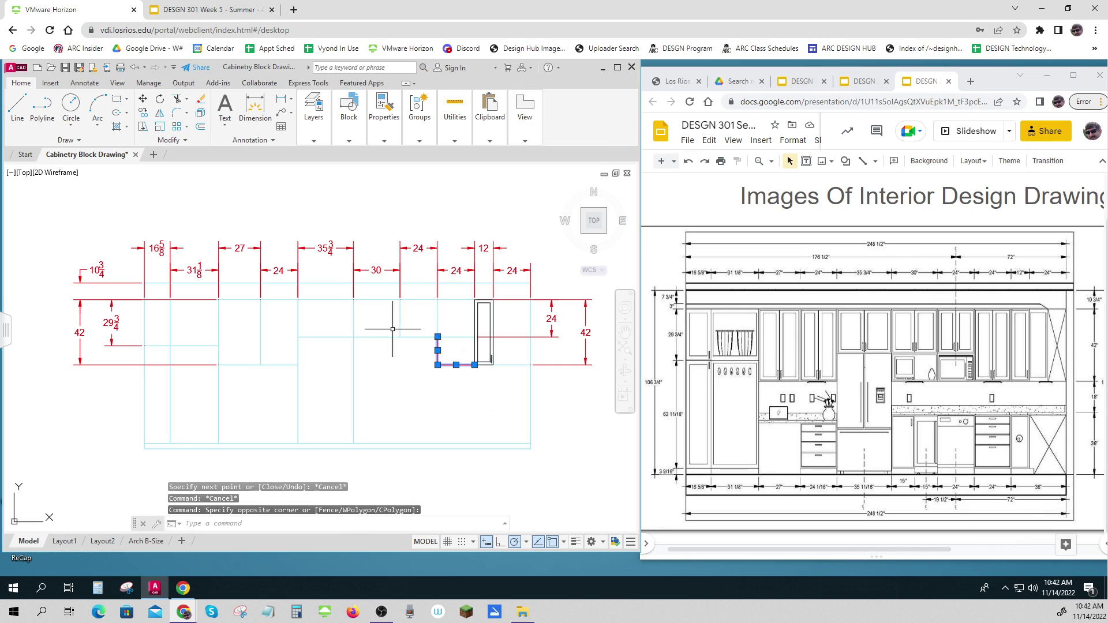
click(316, 112)
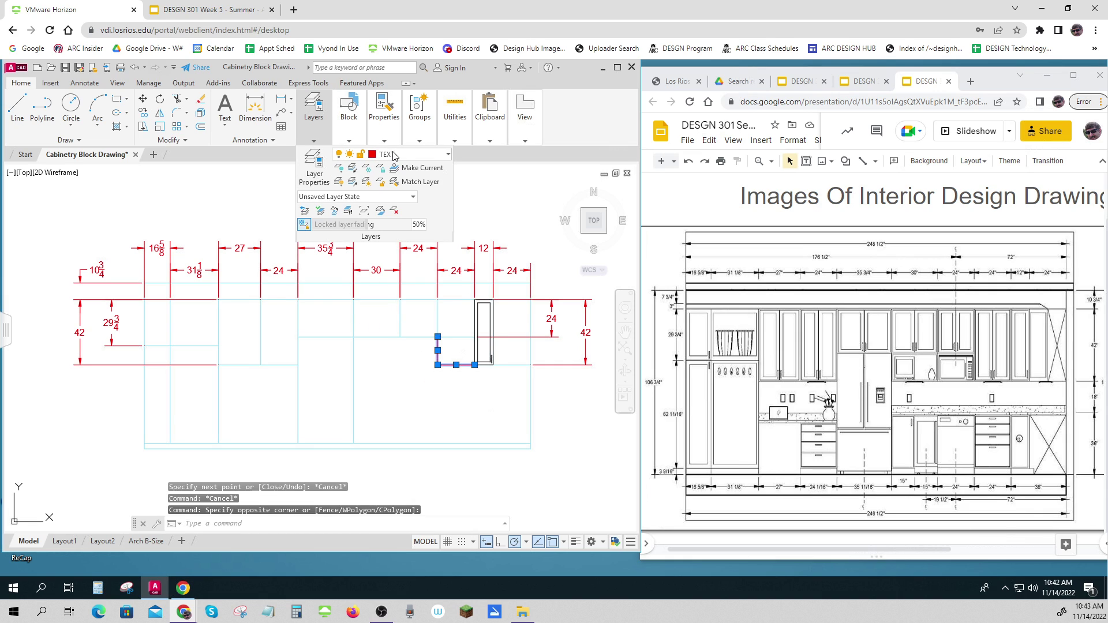
click(395, 154)
click(393, 210)
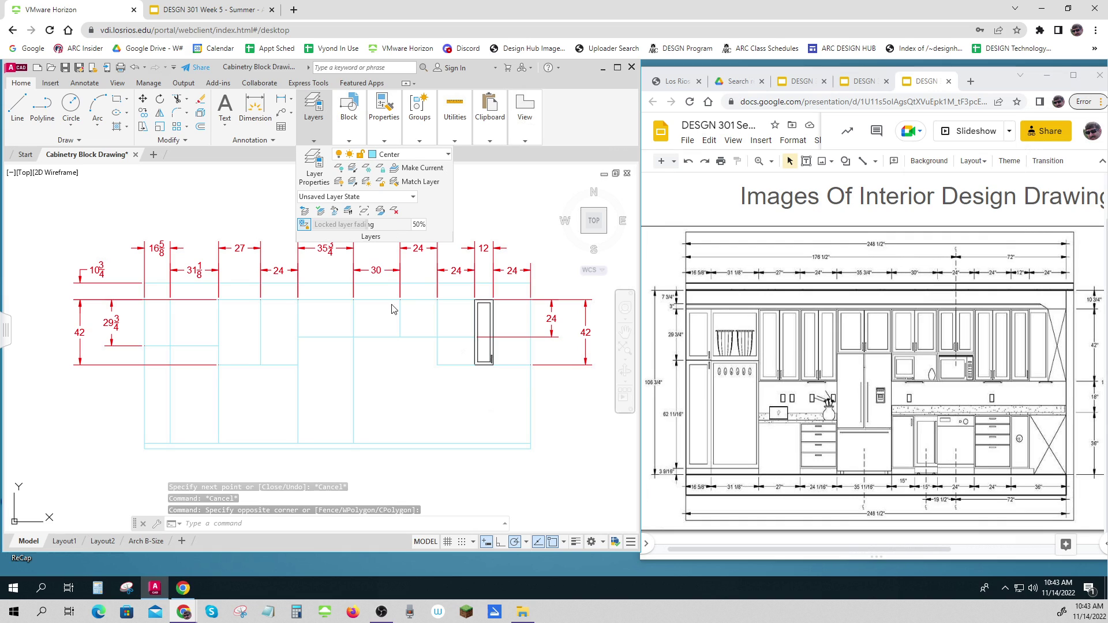
key(Escape)
key(Escape)
- Trim the overhanging line end at the new cabinet's top with TR
text(t)
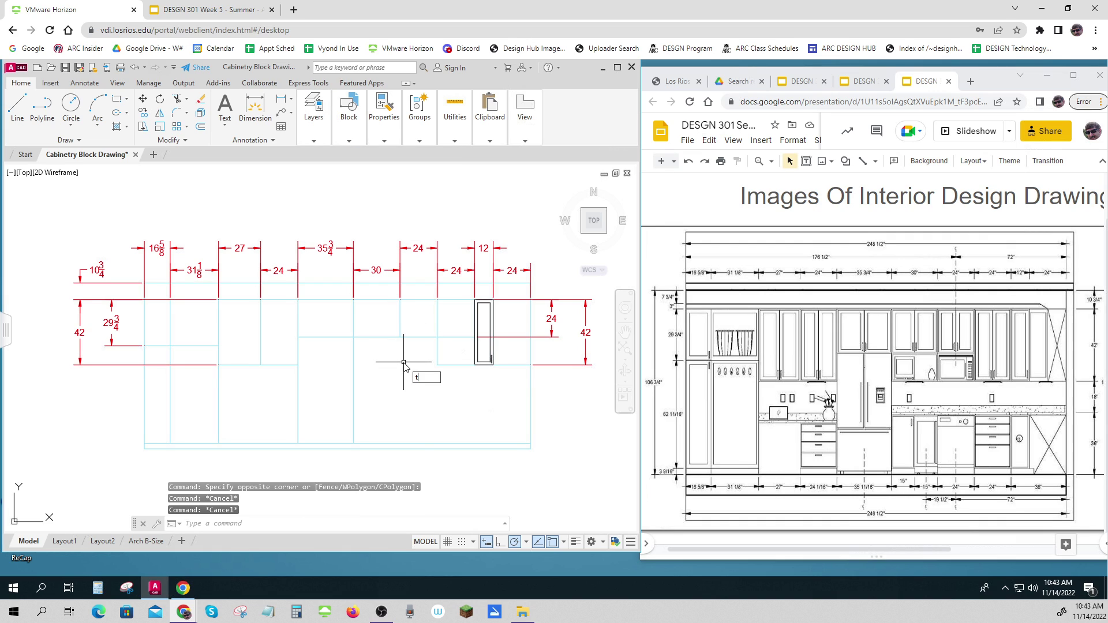
text(r)
key(Return)
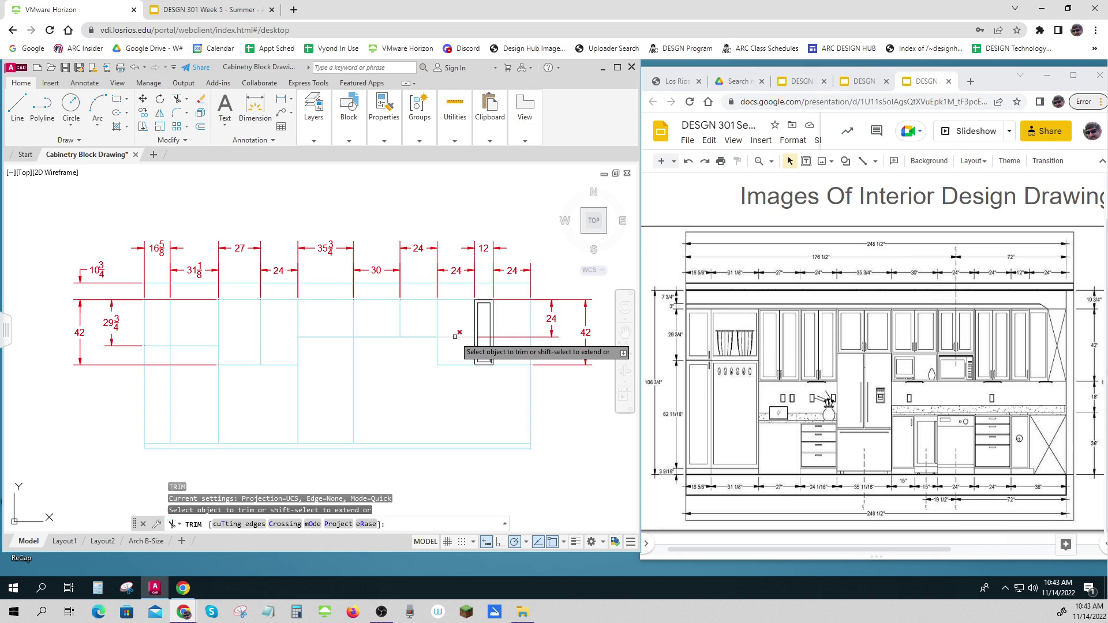
click(456, 336)
key(Return)
scroll(425, 366, down, 2)
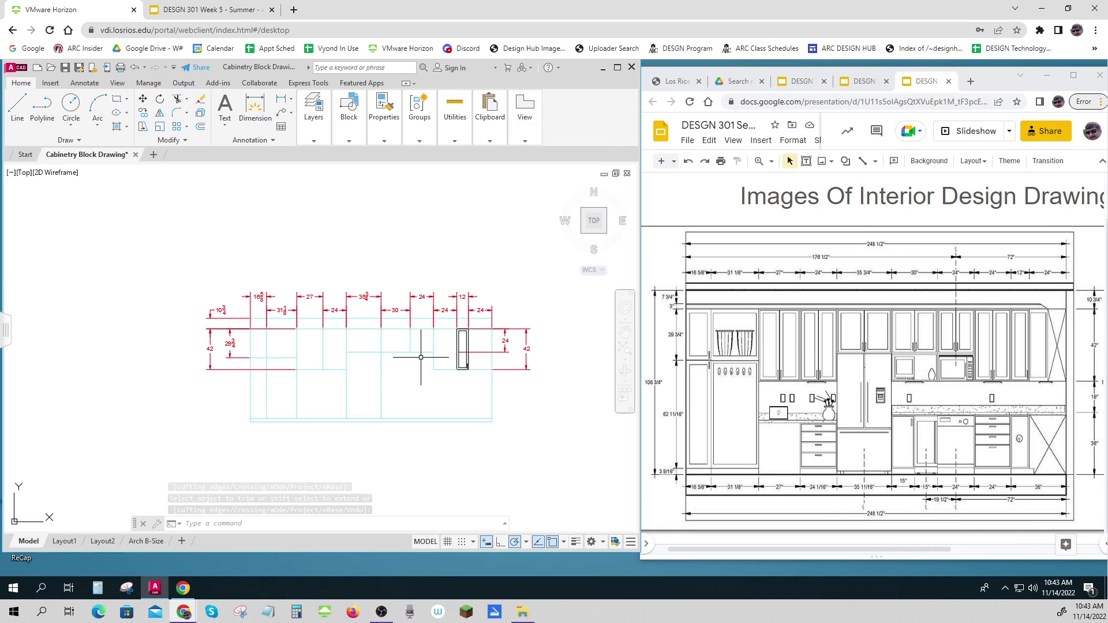
scroll(445, 352, up, 4)
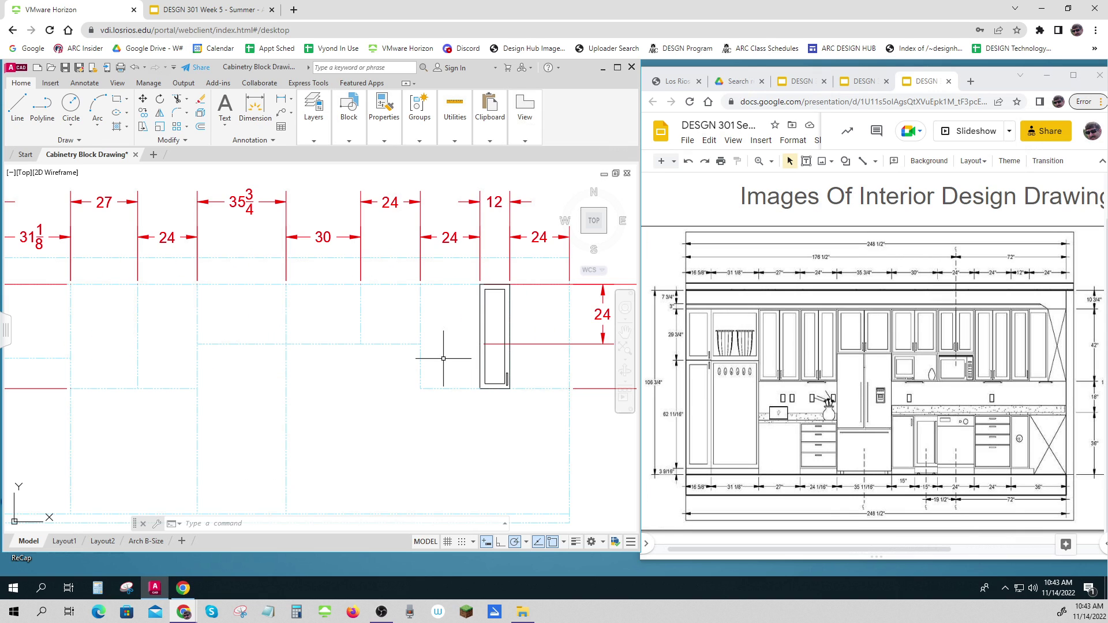
- Stretch the vertical 24 dimension's left end out to the new cabinet line
click(522, 345)
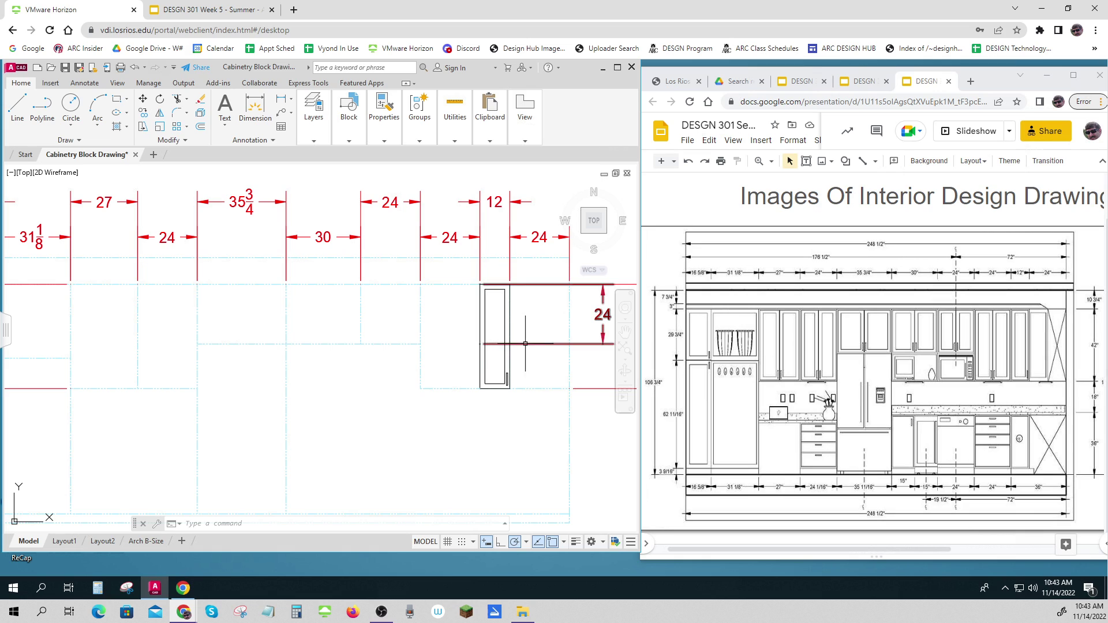
click(480, 344)
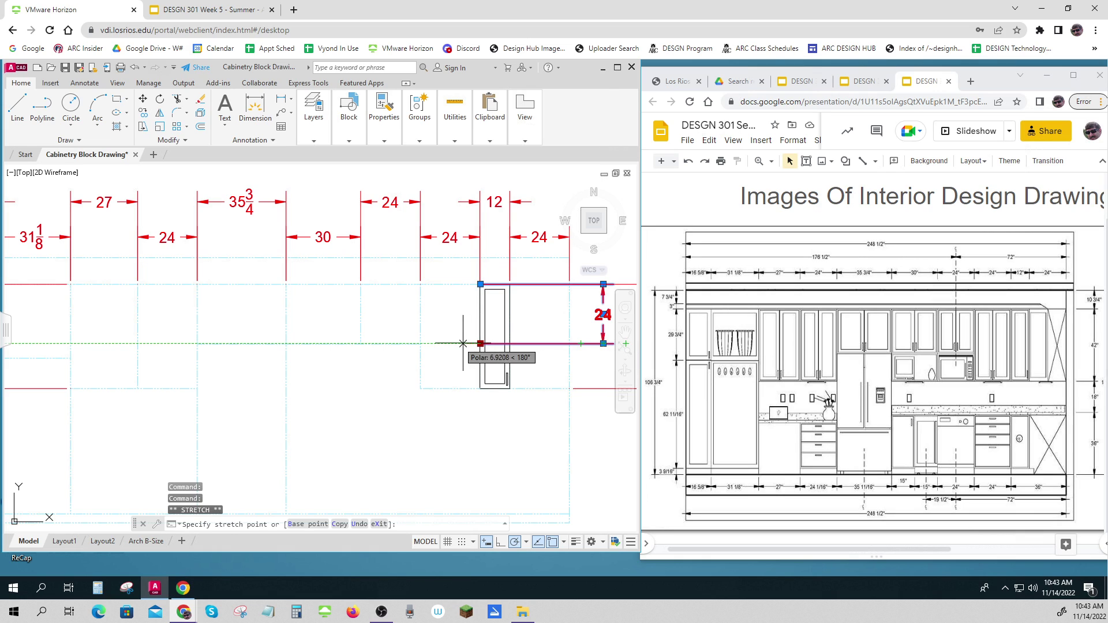
click(420, 344)
scroll(440, 371, down, 2)
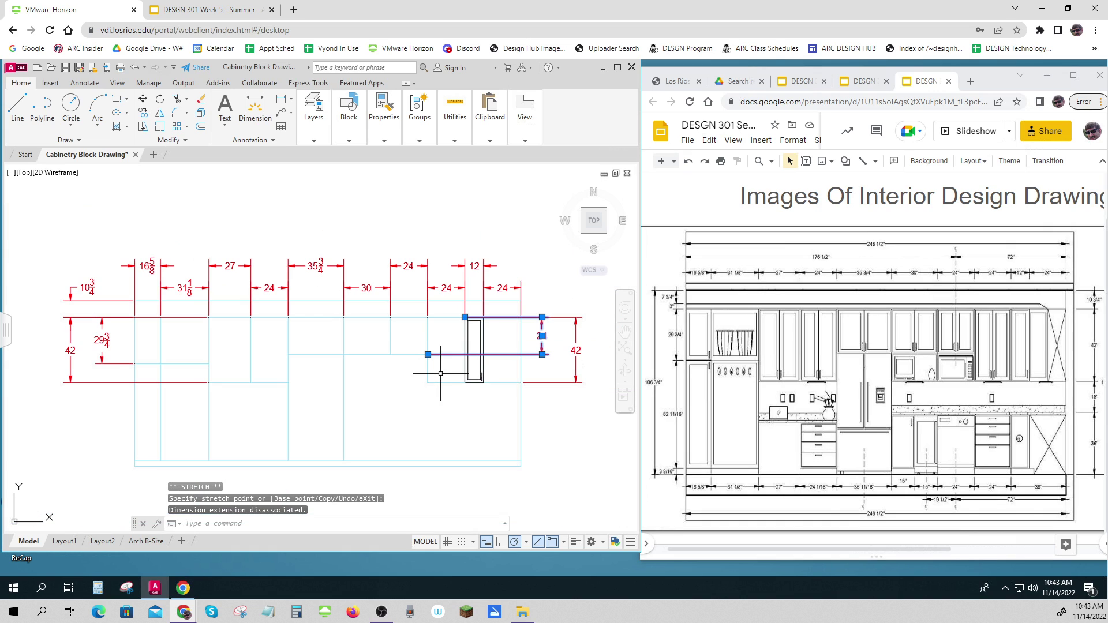
key(Escape)
key(Escape)
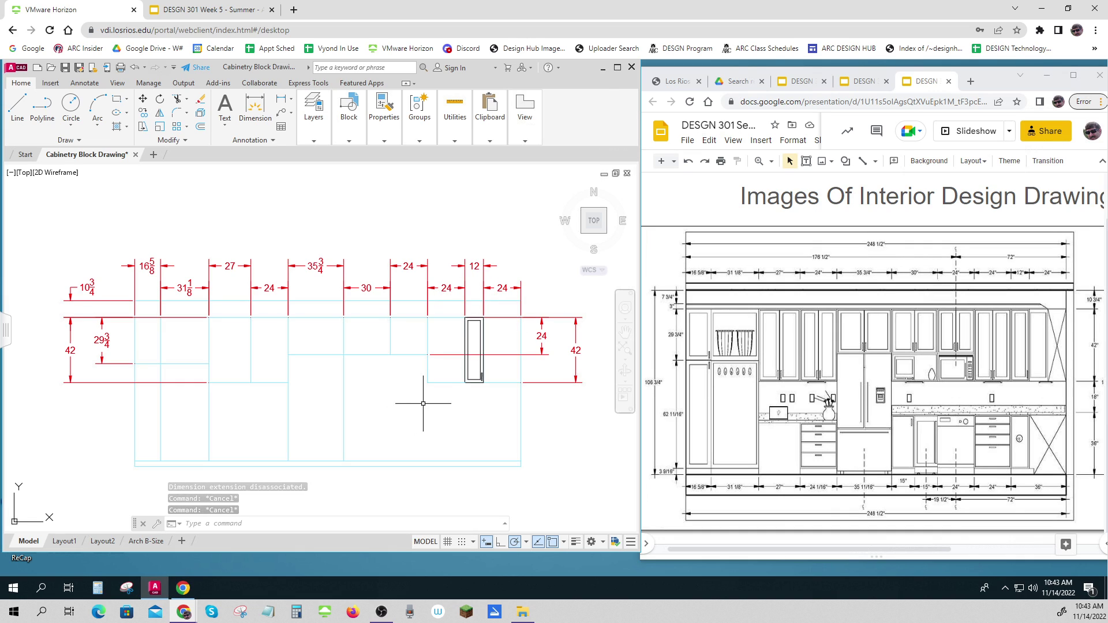
scroll(441, 393, down, 2)
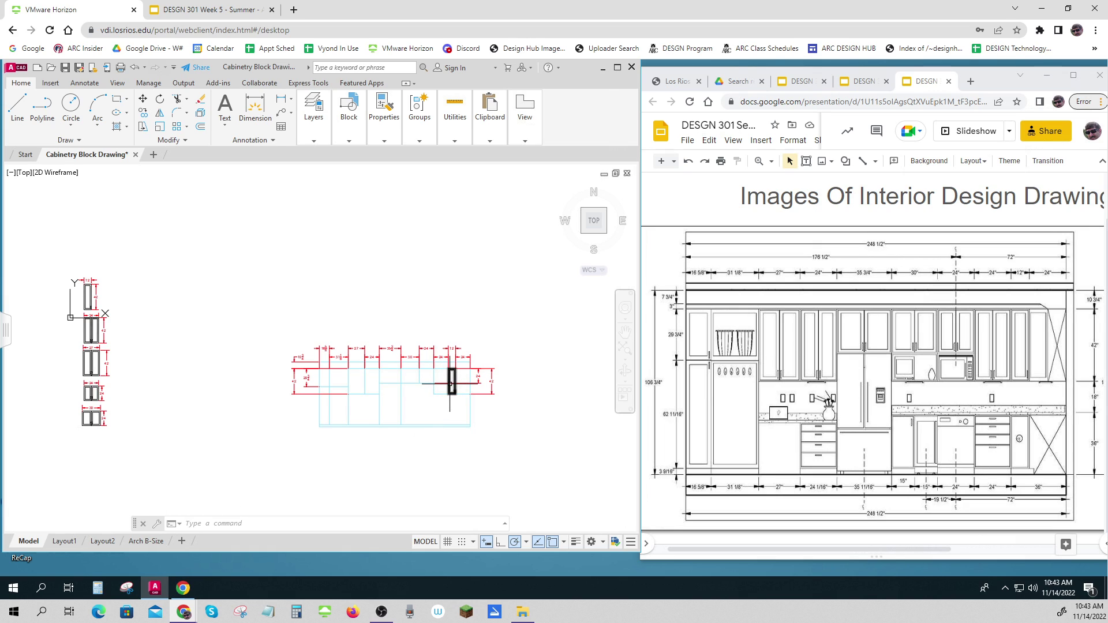
- Preview the Top Cabinet block in the Insert tab's block gallery, then dismiss it
click(450, 384)
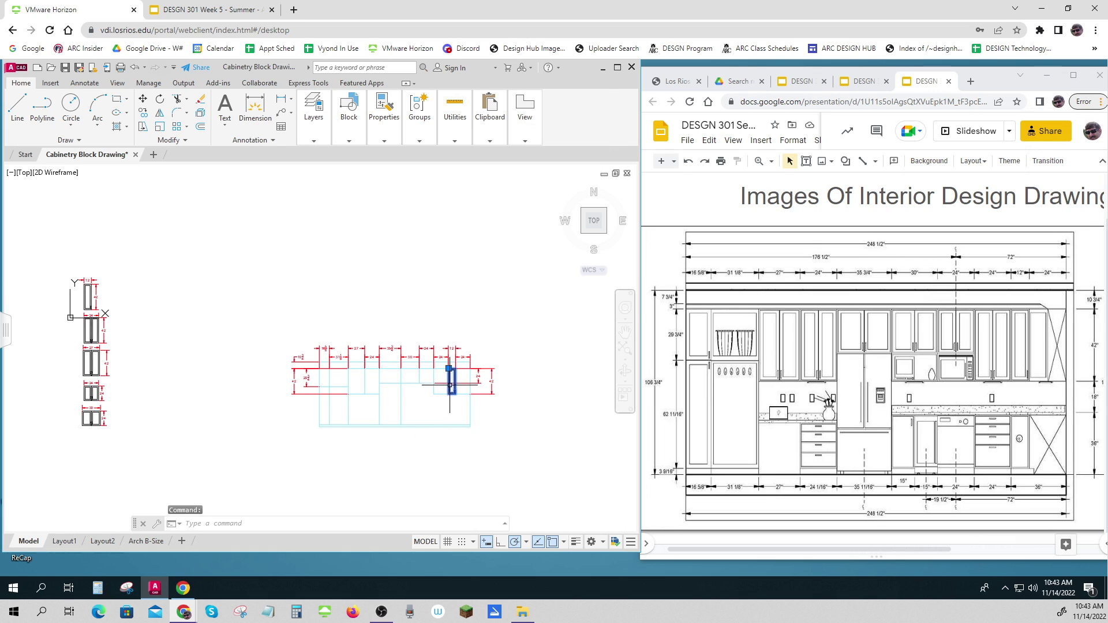
click(50, 83)
click(26, 110)
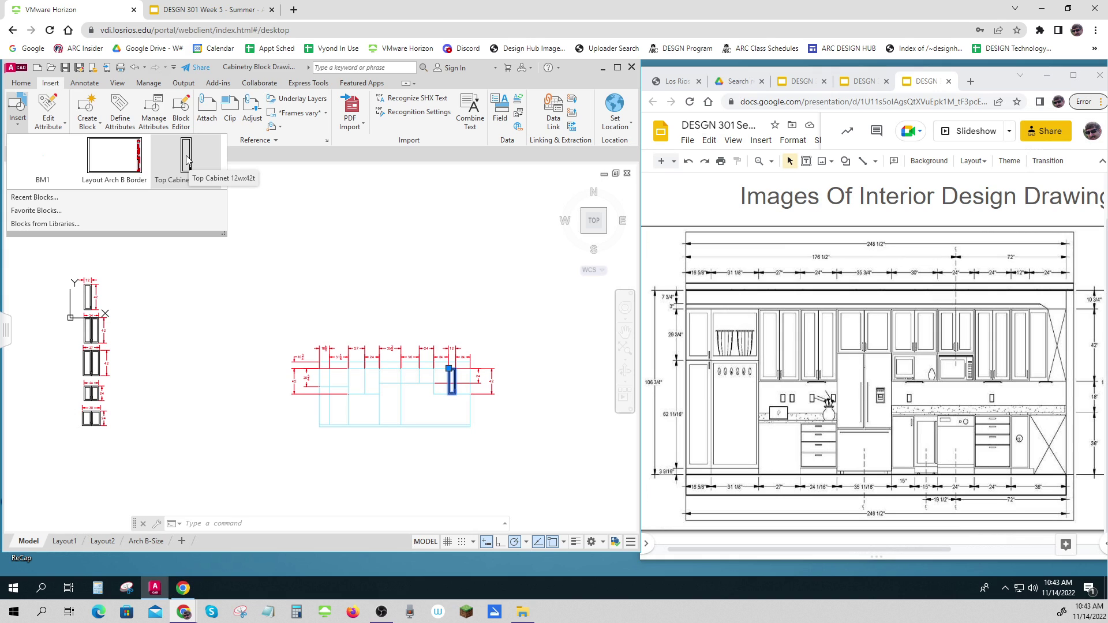
key(Escape)
key(Escape)
- Zoom and pan to recenter the cabinet elevation
scroll(345, 397, up, 5)
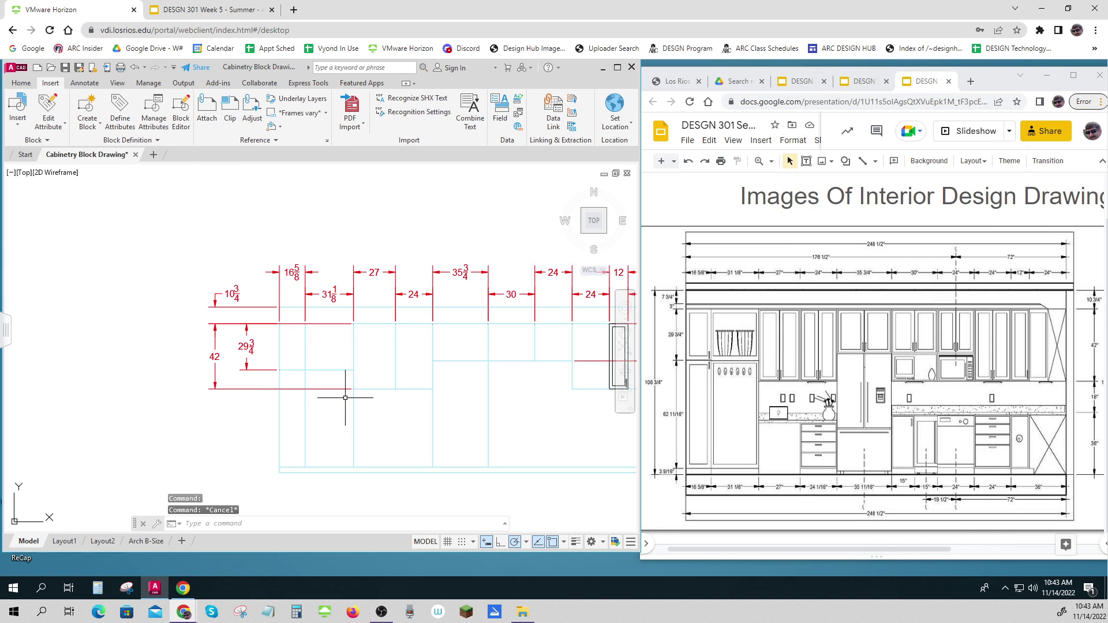
scroll(341, 390, up, 3)
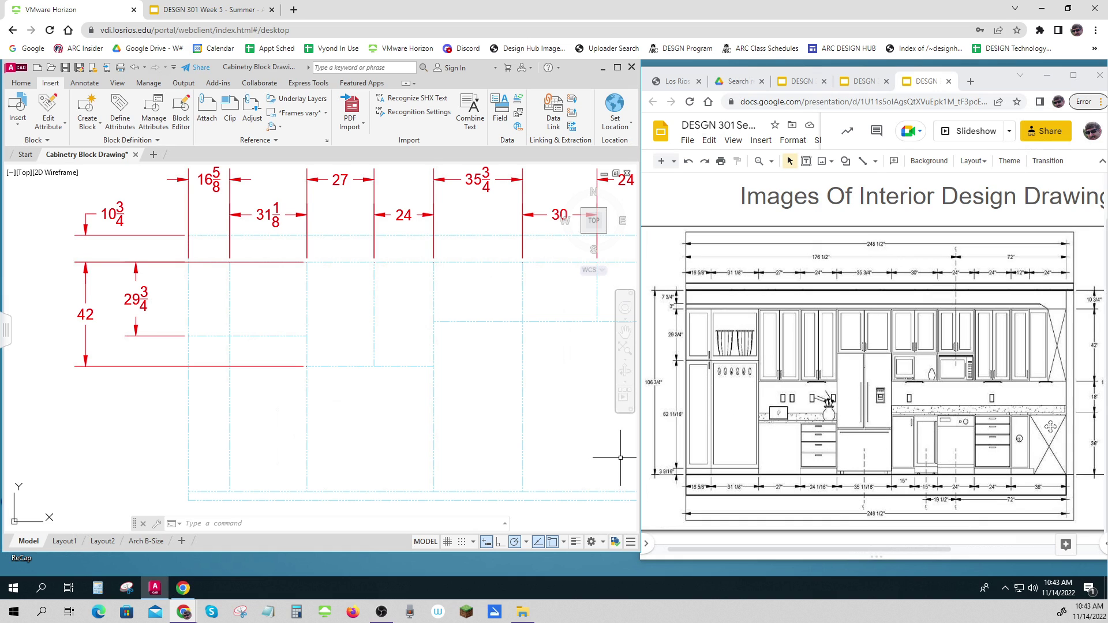
scroll(334, 392, down, 2)
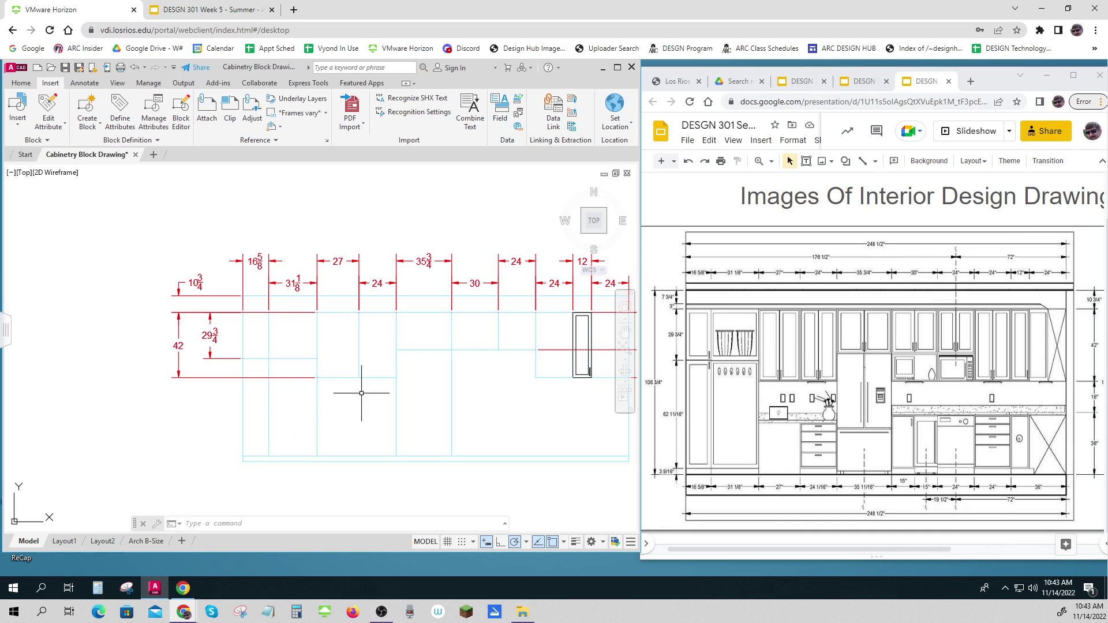
scroll(365, 387, down, 2)
middle_drag(365, 393, 324, 389)
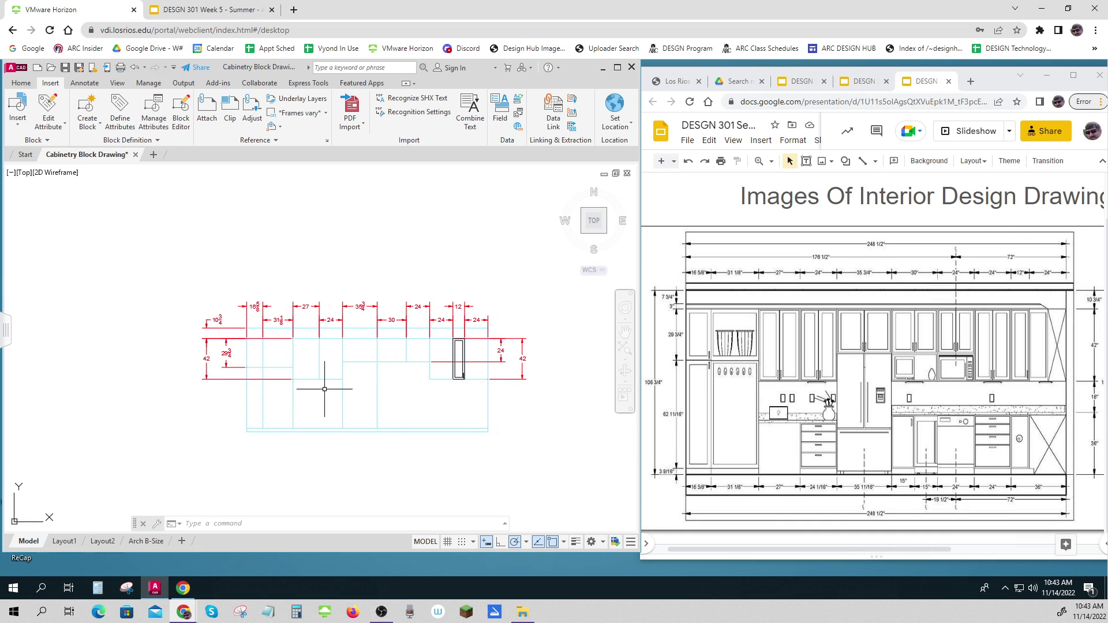